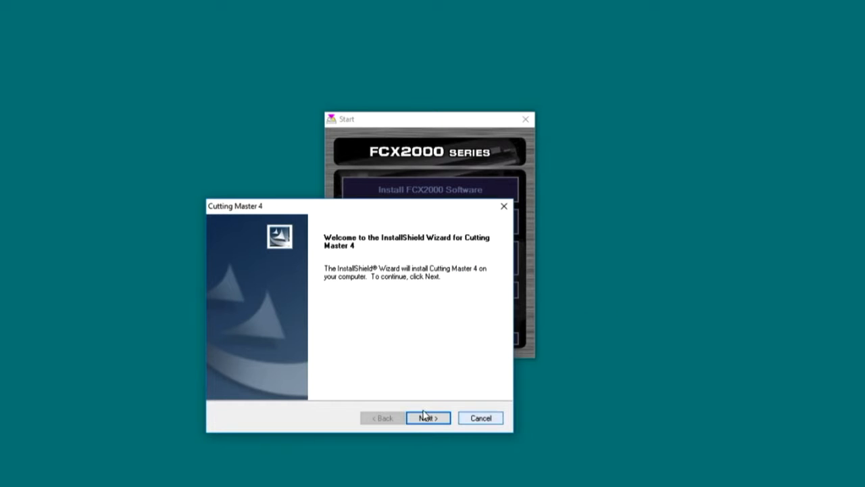
Begin the Cutting Master 4 setup wizard and accept the terms of the license agreement
left_click(426, 419)
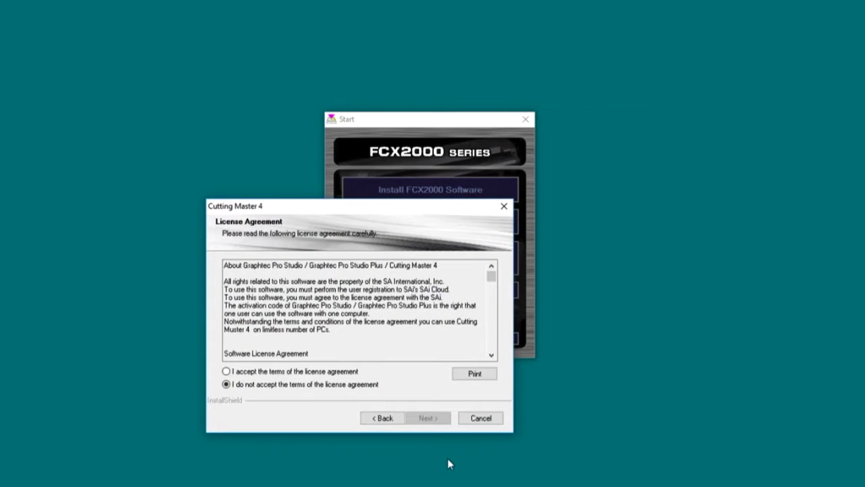
left_click(331, 372)
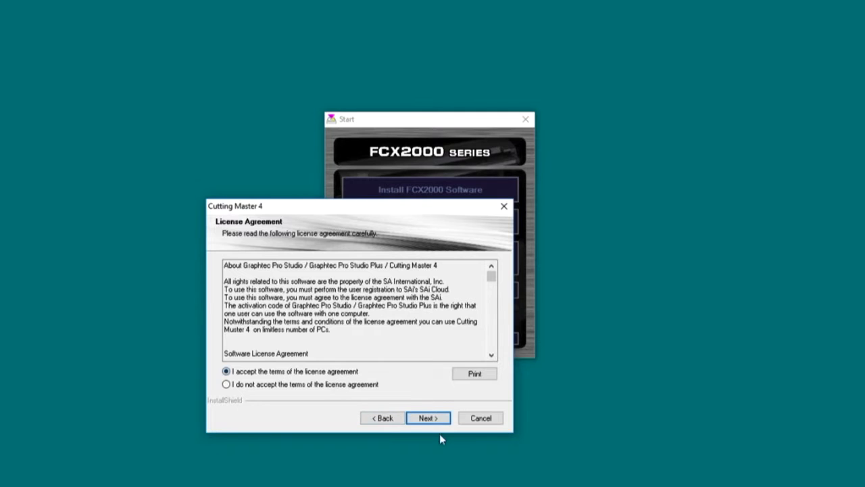
left_click(434, 420)
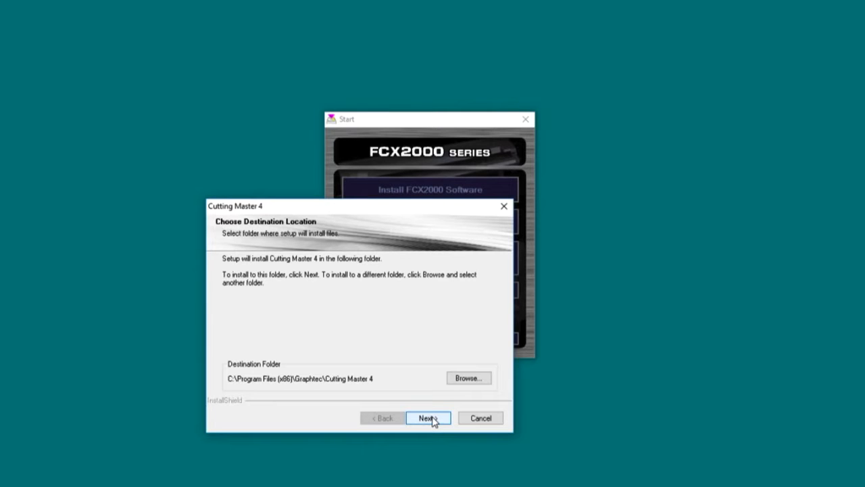
Install the Cutting Master 4 and Samples features with the default destination and program folder, and exit the FCX2000 setup launcher
left_click(428, 418)
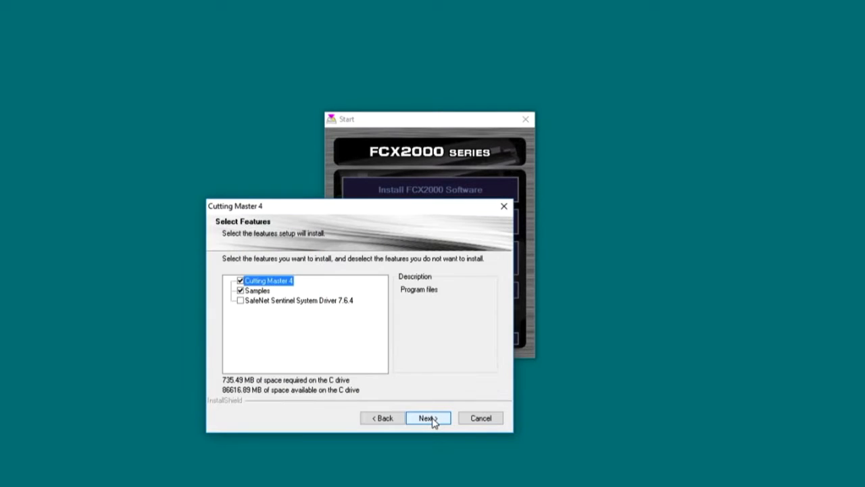
left_click(431, 418)
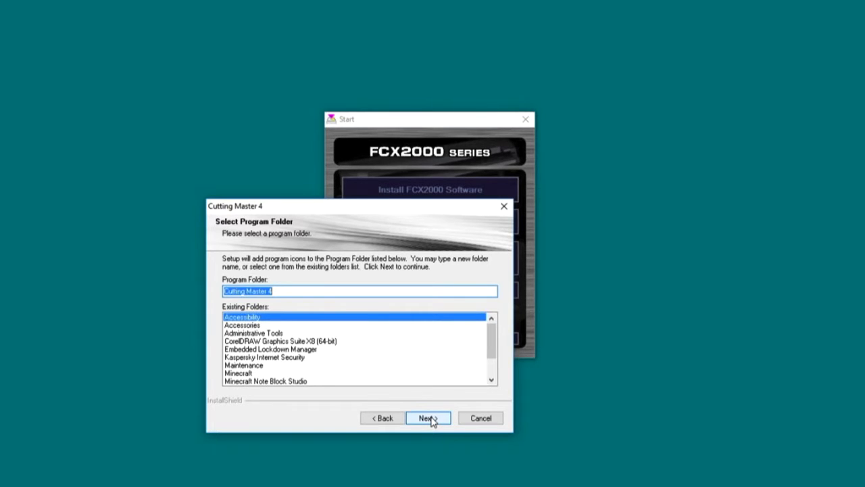
left_click(429, 418)
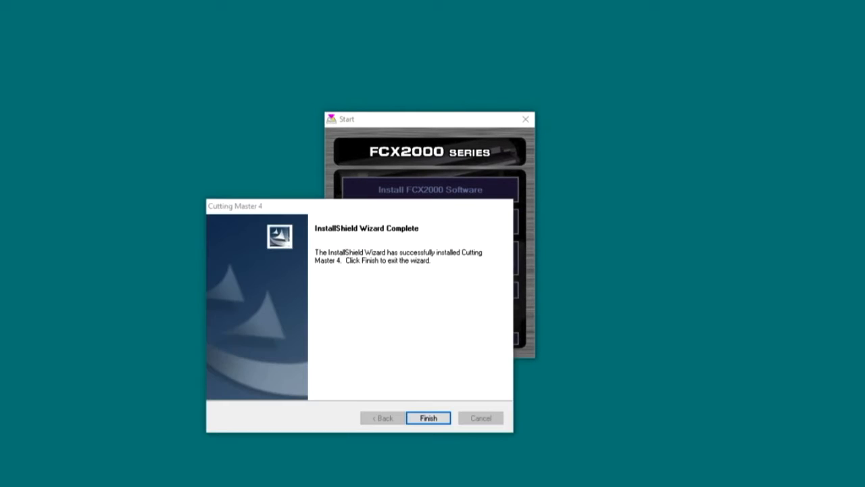
left_click(427, 418)
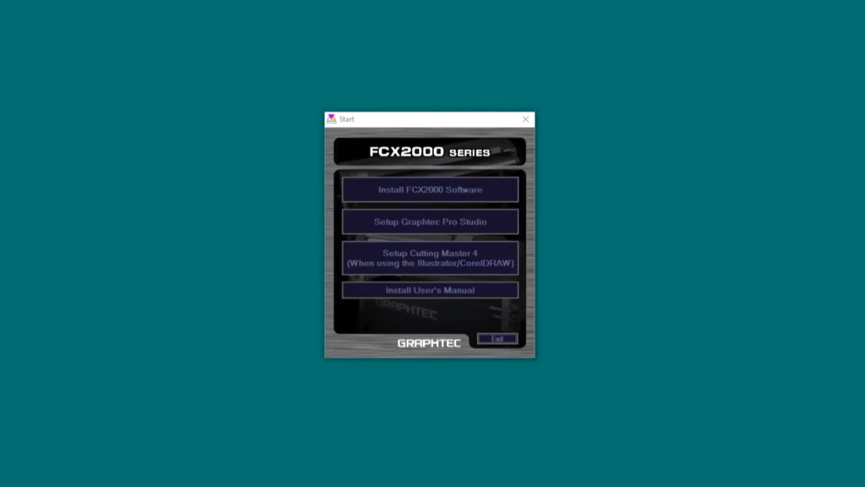
left_click(505, 340)
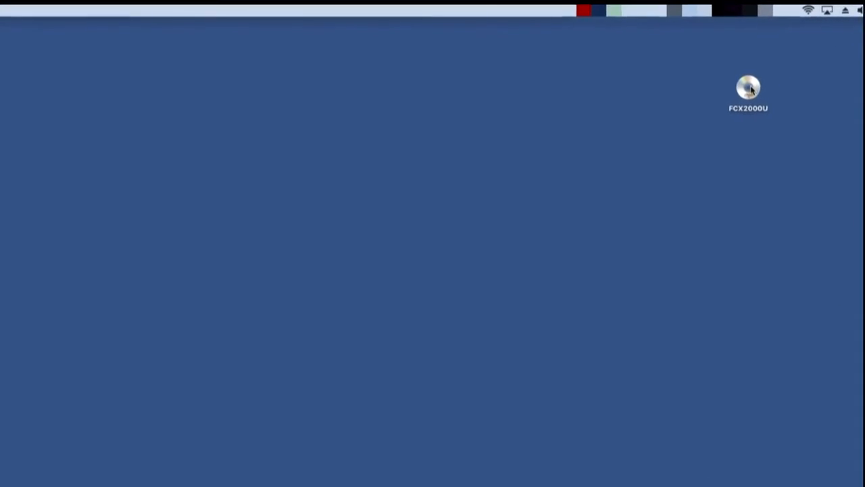
On the Mac, open the installer package Cutting Master 4_signed.pkg from the Cutting Master 4 folder on the FCX2000U disc
double_click(750, 88)
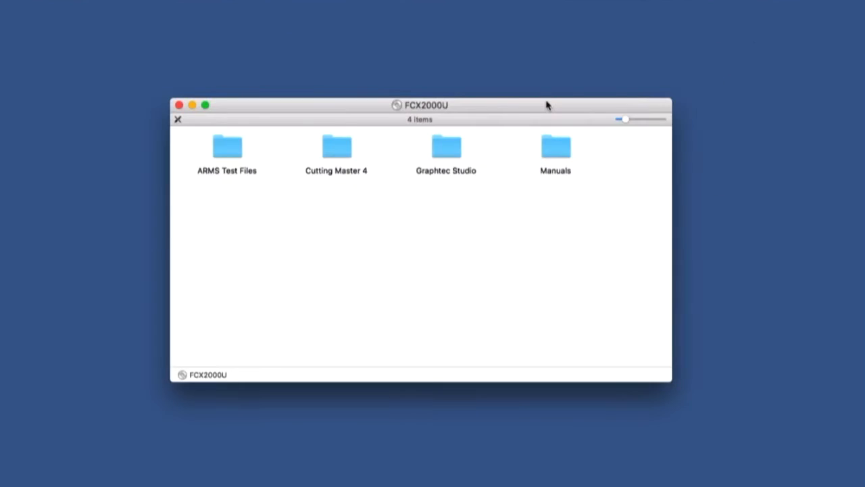
left_click(338, 150)
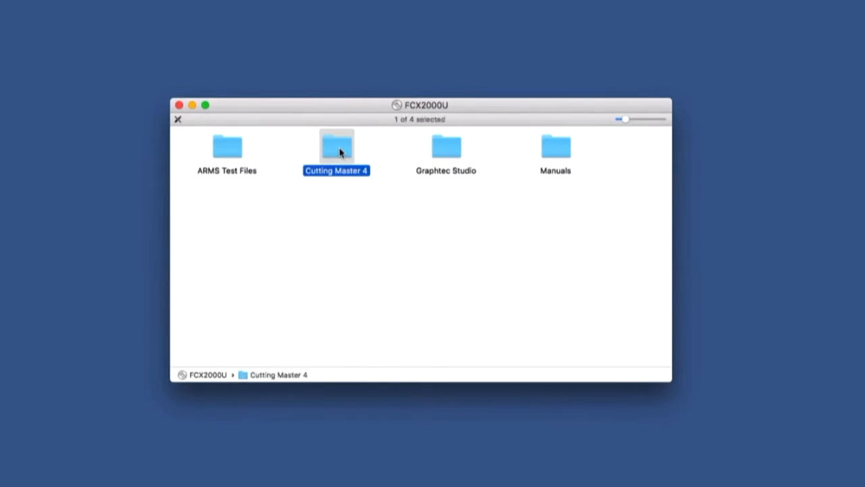
double_click(339, 151)
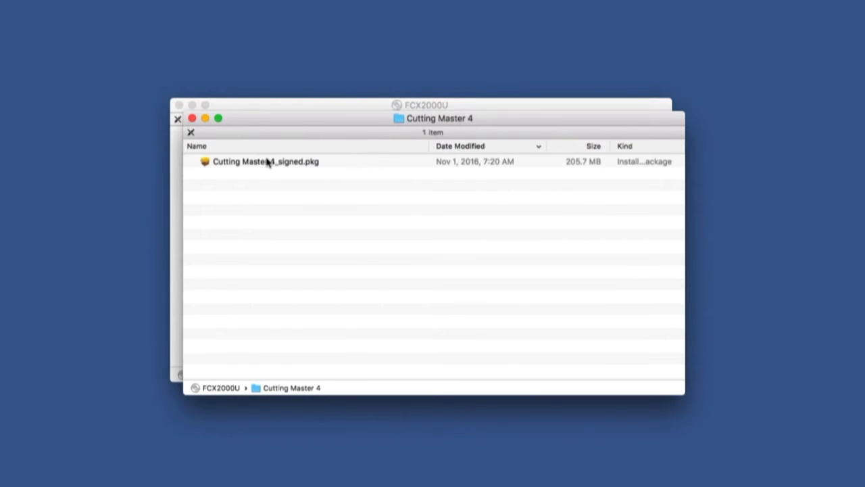
double_click(265, 162)
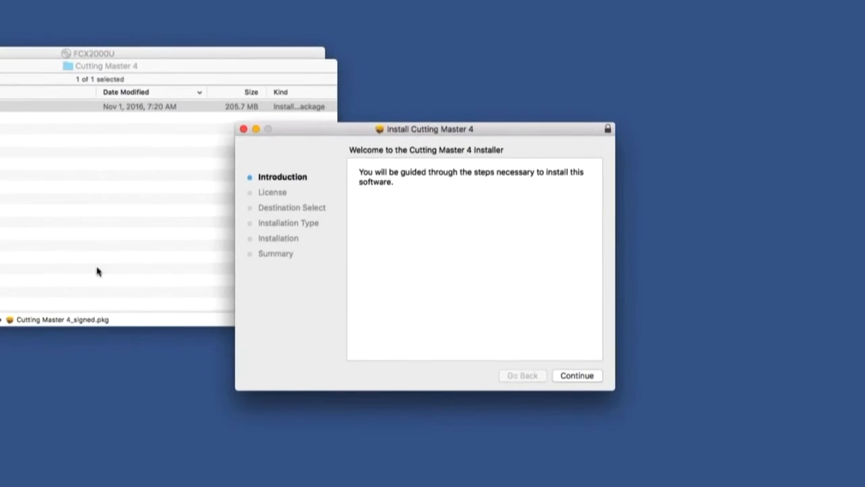
Agree to the English software license and start the Cutting Master 4 installation, authorizing it with the system password
left_click(568, 374)
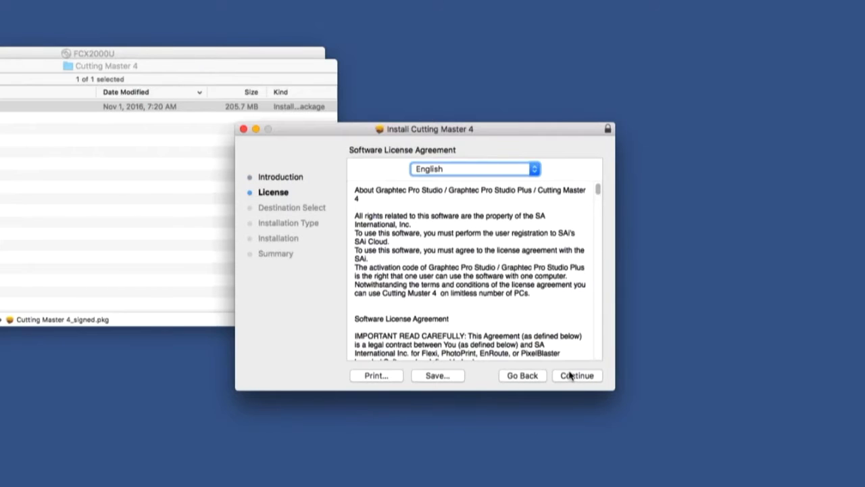
left_click(570, 376)
left_click(548, 229)
left_click(583, 376)
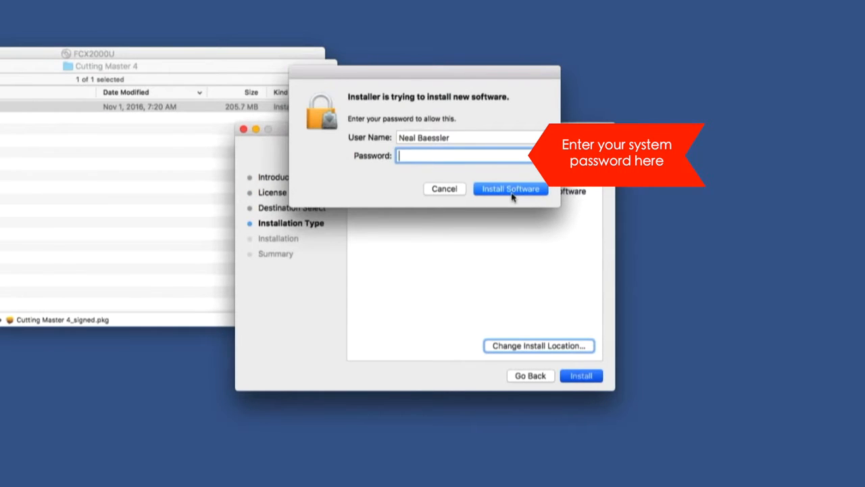
type("••••")
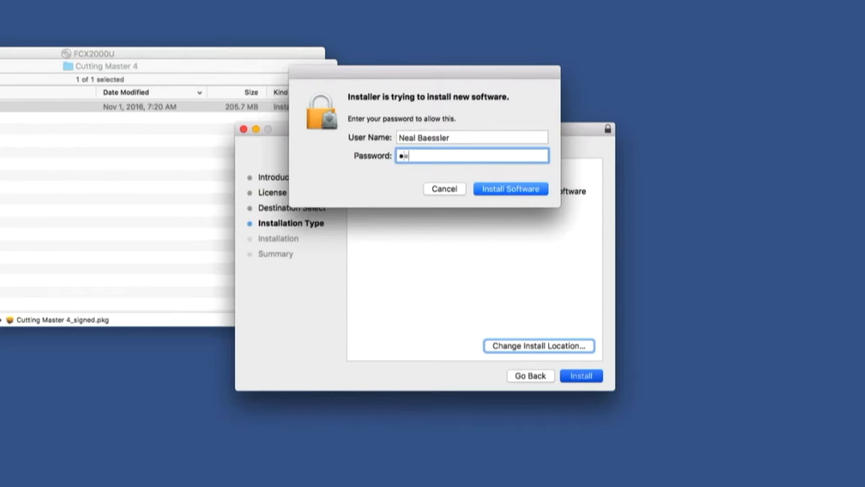
key("Return")
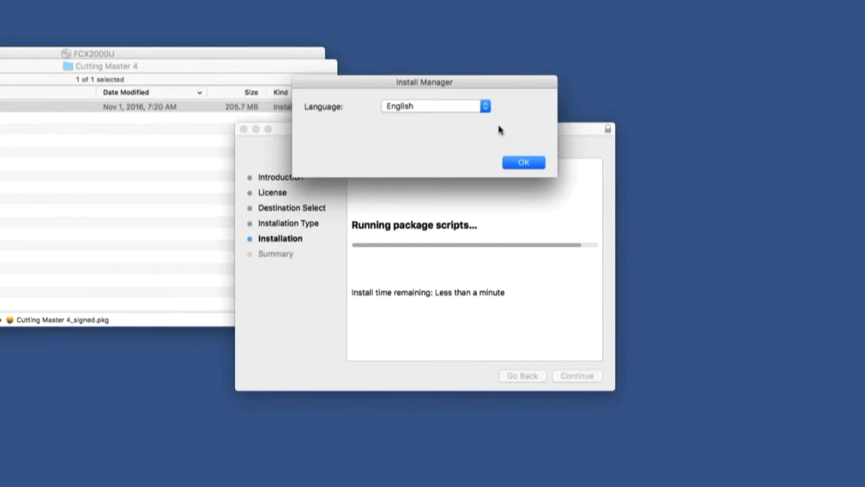
Finish the English-language installation by entering the system password for Install Manager and clearing the application's previous preferences
left_click(535, 162)
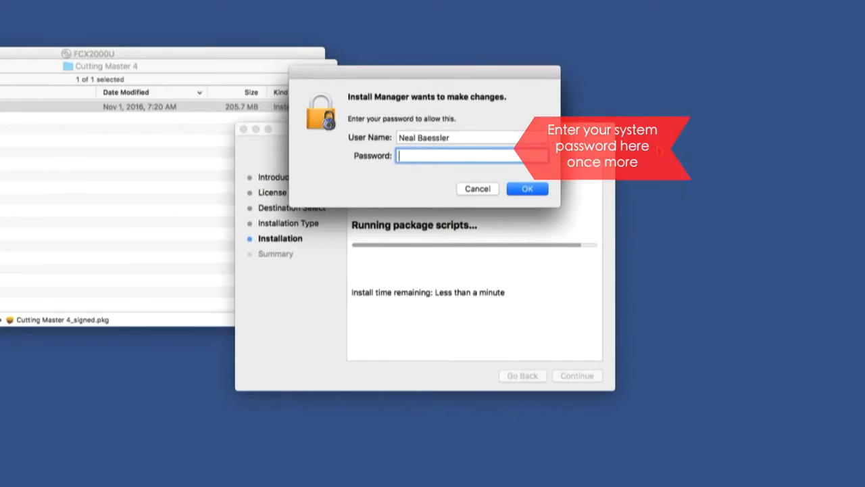
type("••••")
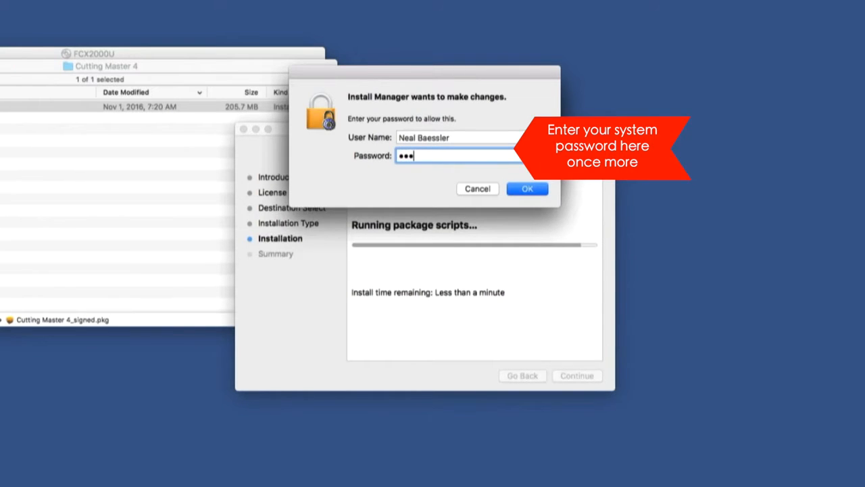
key("Return")
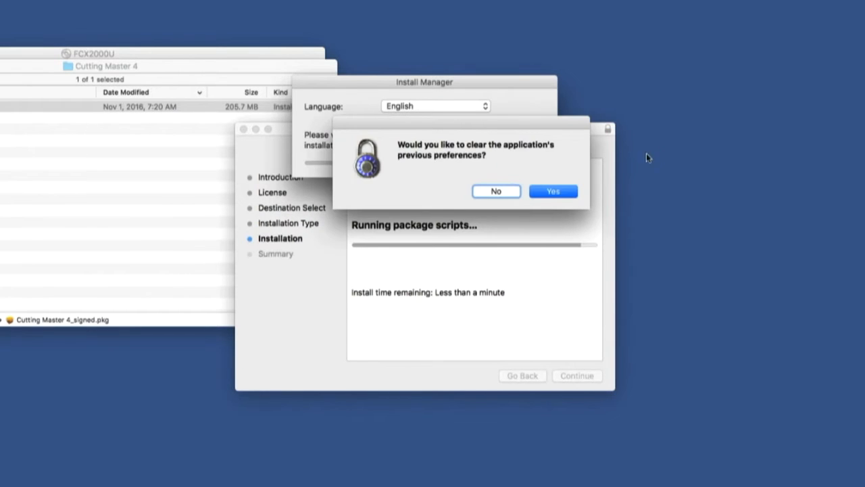
left_click(564, 192)
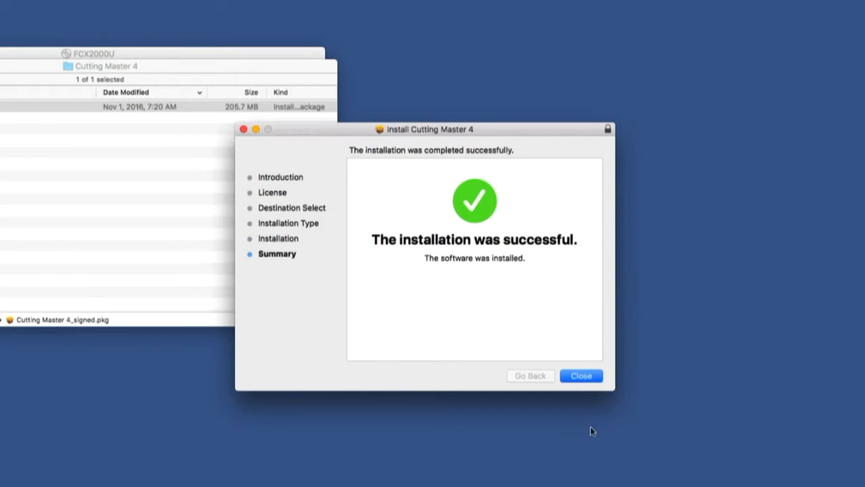
left_click(578, 375)
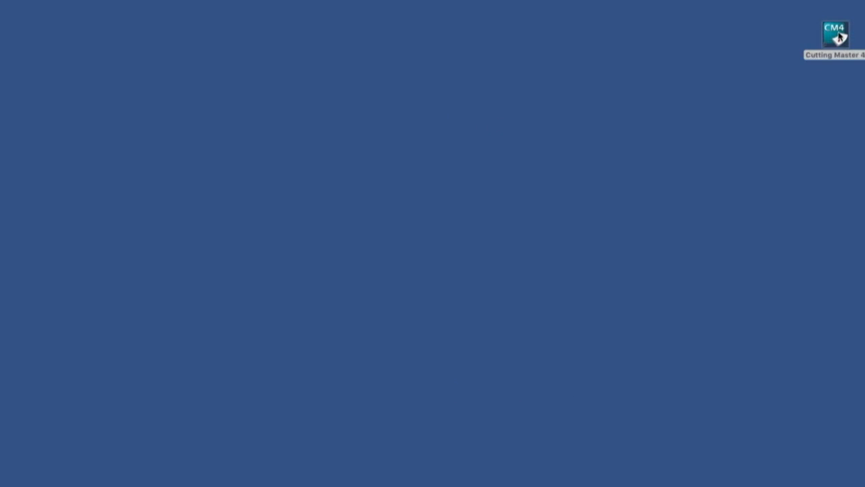
Launch Cutting Master 4 and add a setup for the Graphtec GPGL model FCX2000-60, keeping FCX2000-60 as its setup name
double_click(839, 37)
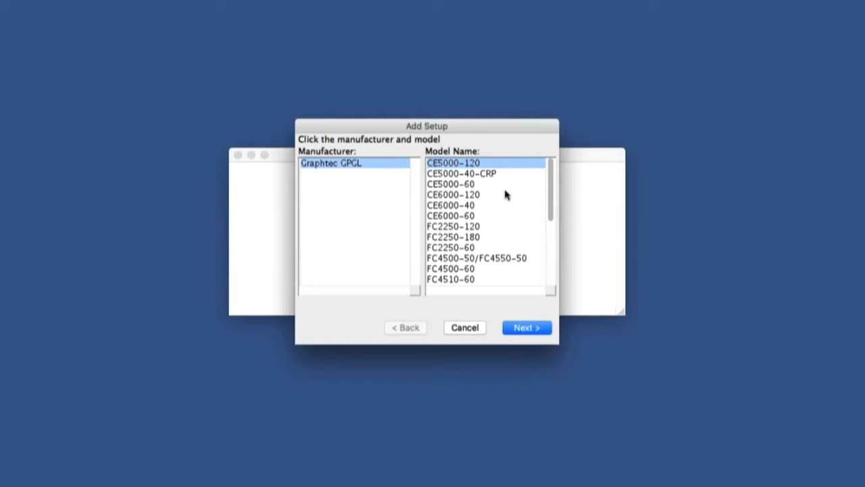
left_click_drag(551, 194, 550, 267)
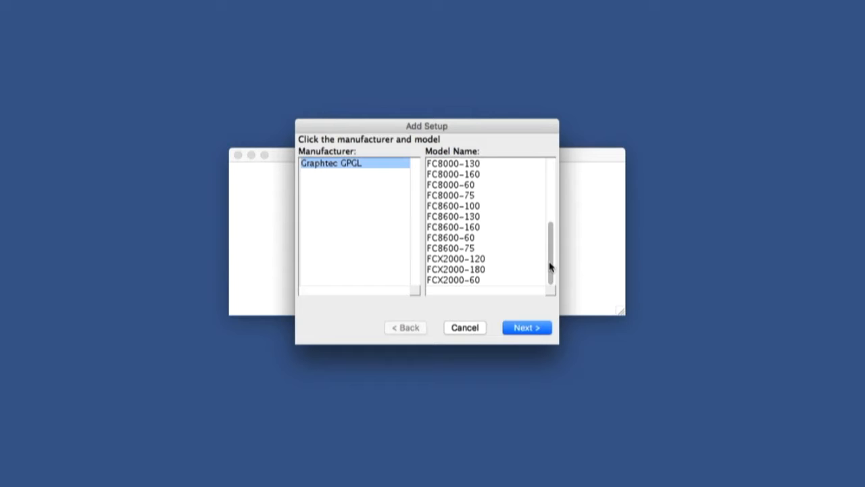
left_click(467, 278)
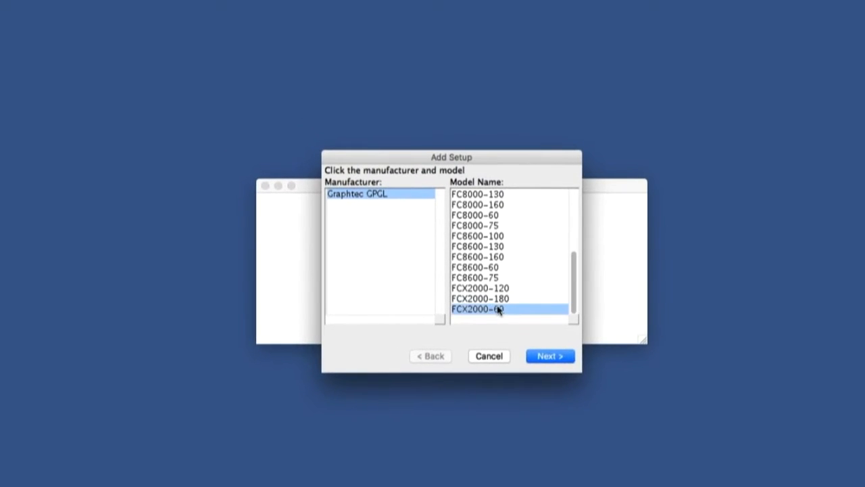
left_click(543, 356)
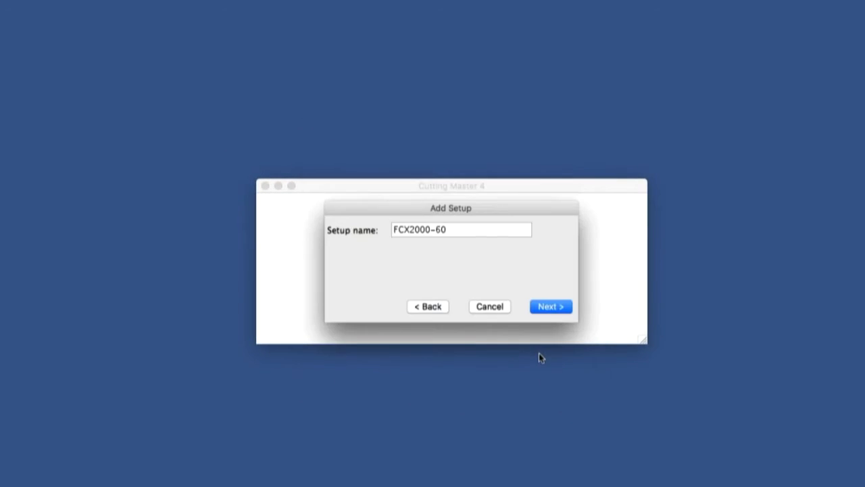
left_click(548, 308)
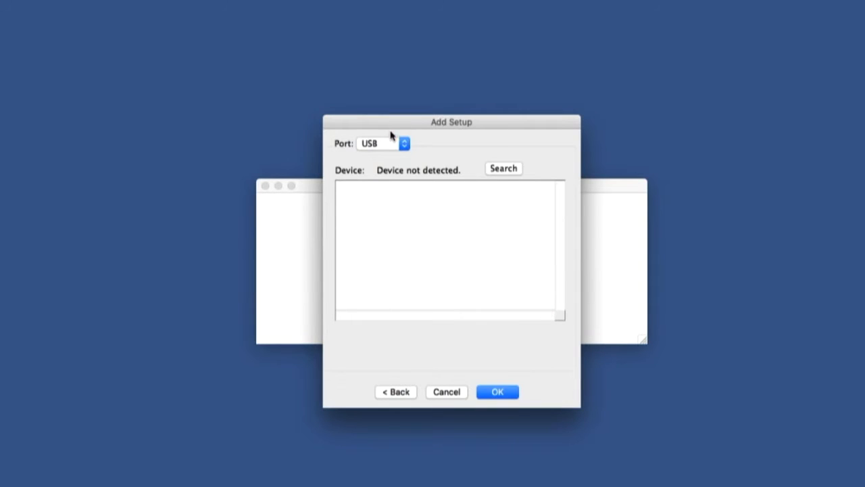
Use USB as the cutter's connection port and complete the new setup
left_click(399, 143)
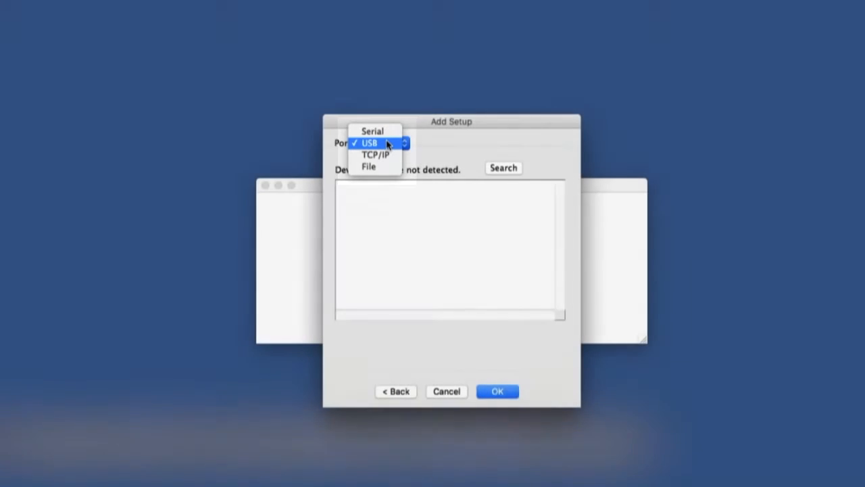
left_click(388, 144)
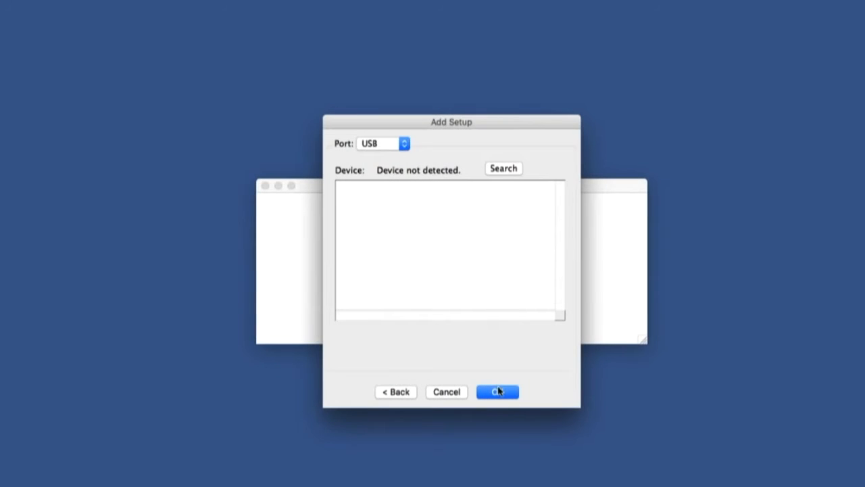
left_click(497, 392)
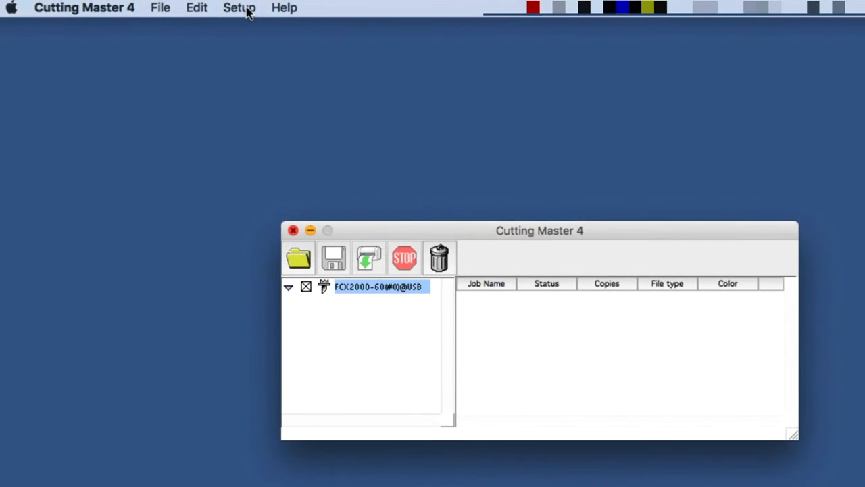
Run a Test Cut on the FCX2000-60 setup
left_click(247, 11)
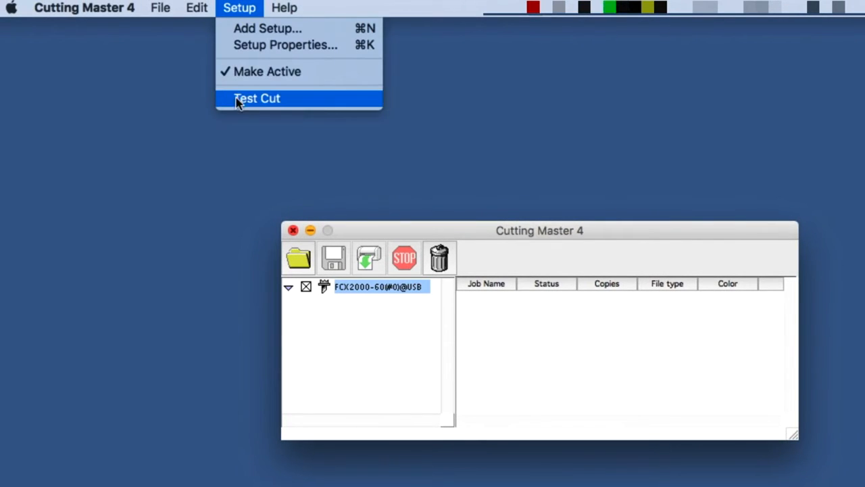
left_click(254, 99)
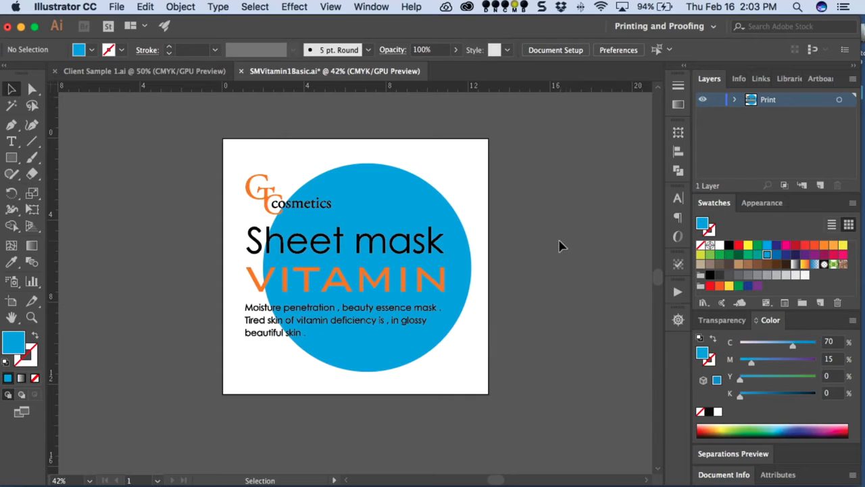
Switch to Illustrator and start Cutting Master 4's Cut/Plot command for the SMVitamin1Basic.ai artwork
left_click(116, 8)
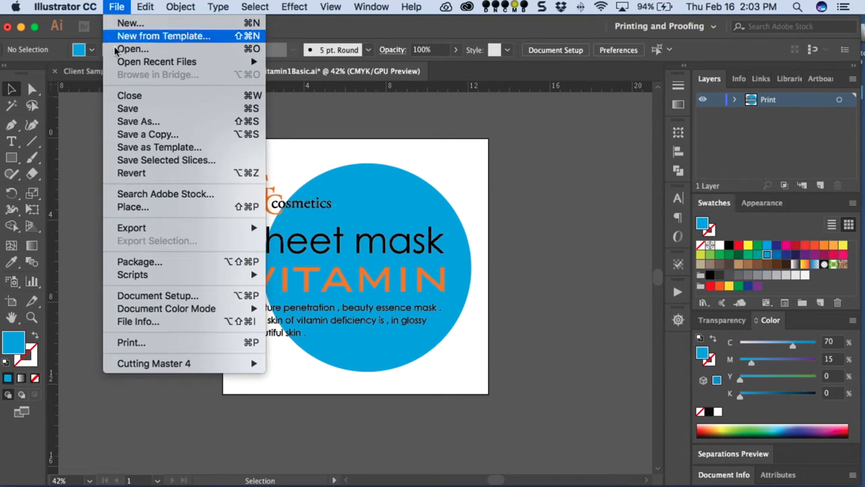
mouse_move(201, 366)
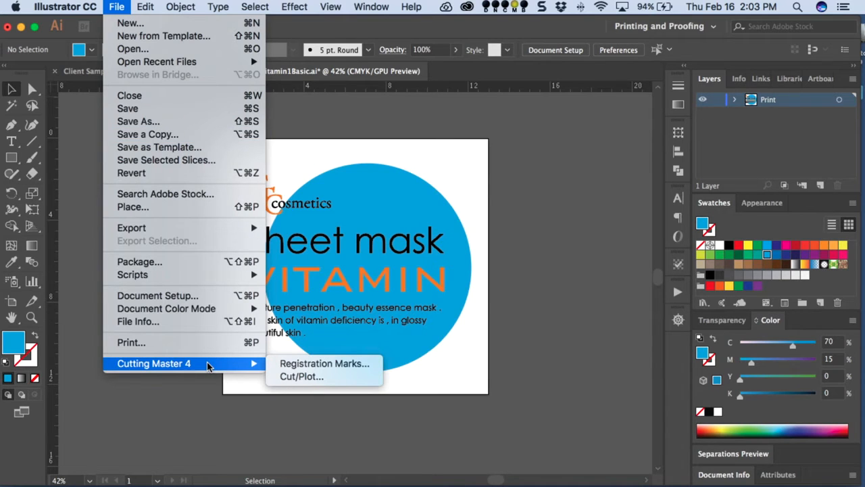
left_click(332, 378)
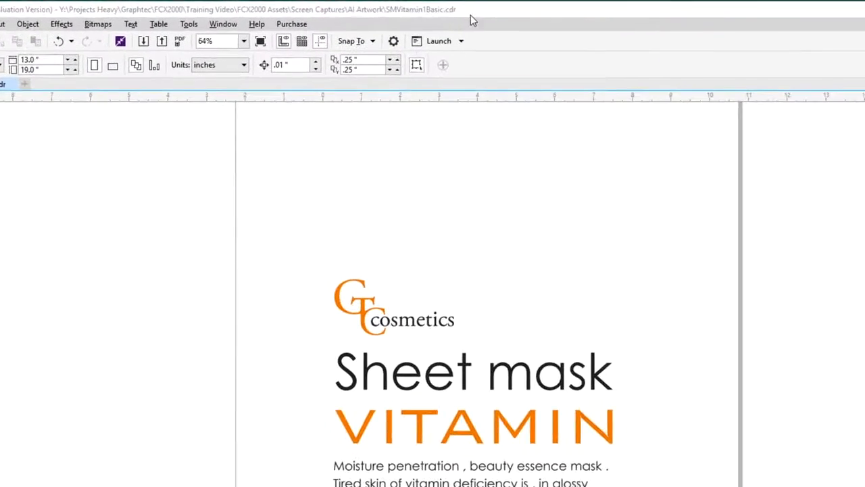
Switch to CorelDRAW and start the Cut/Plot (CM4) plug-in for the SMVitamin1Basic.cdr artwork
left_click(509, 48)
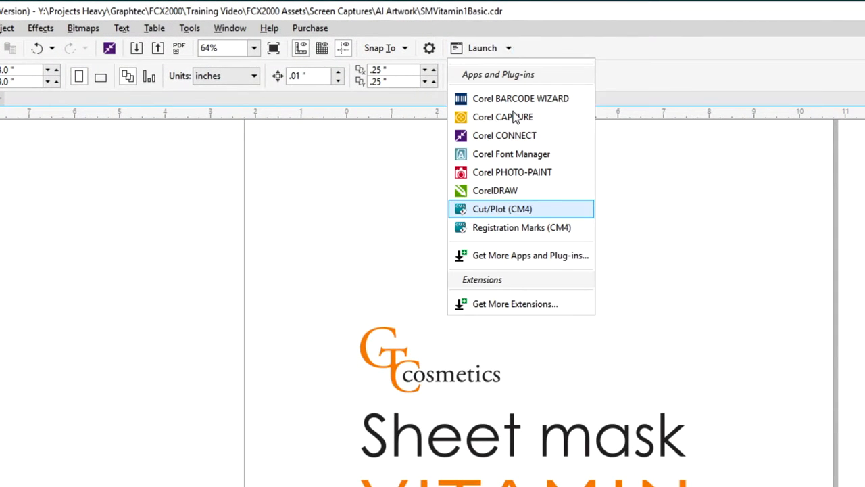
left_click(521, 210)
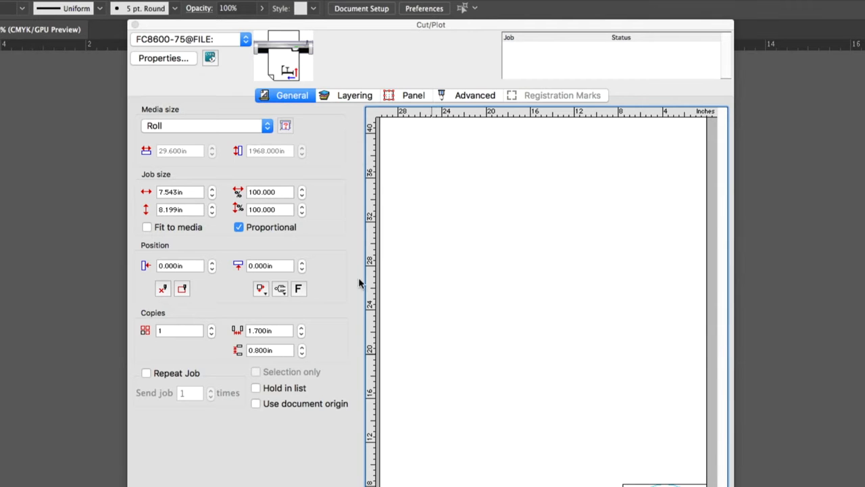
Review the layering options of the Illustrator cut job and set its media size to ANSI D
left_click(353, 96)
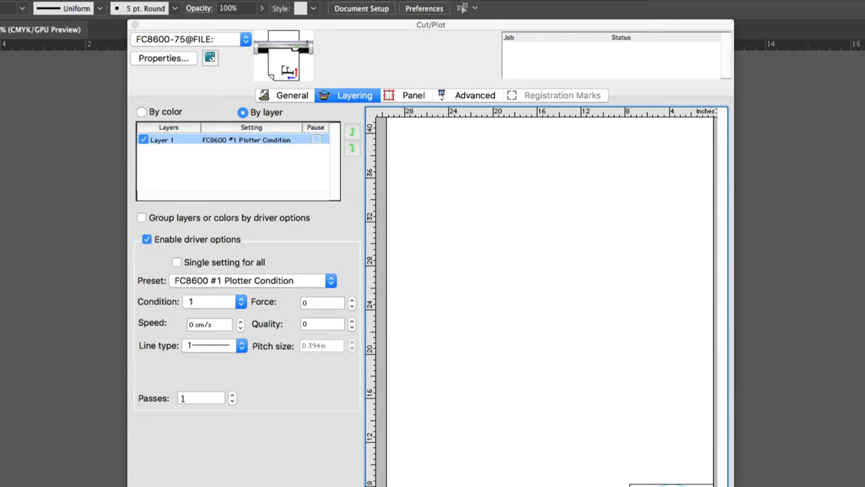
left_click(296, 96)
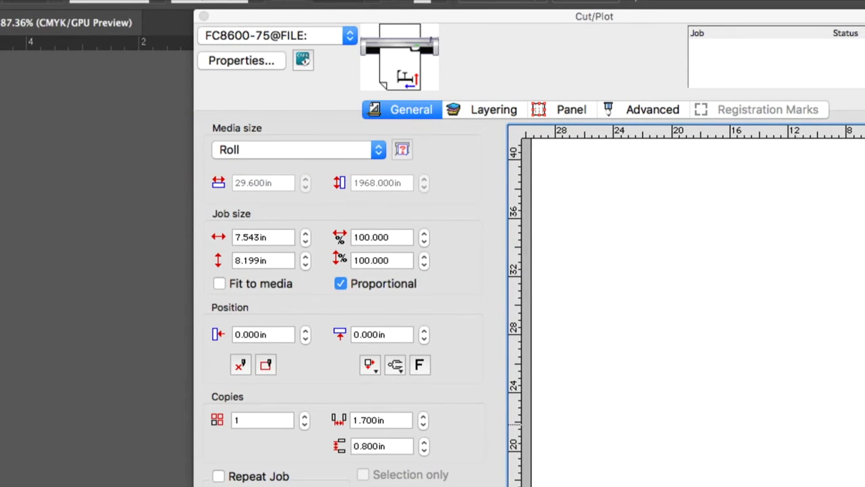
left_click(378, 149)
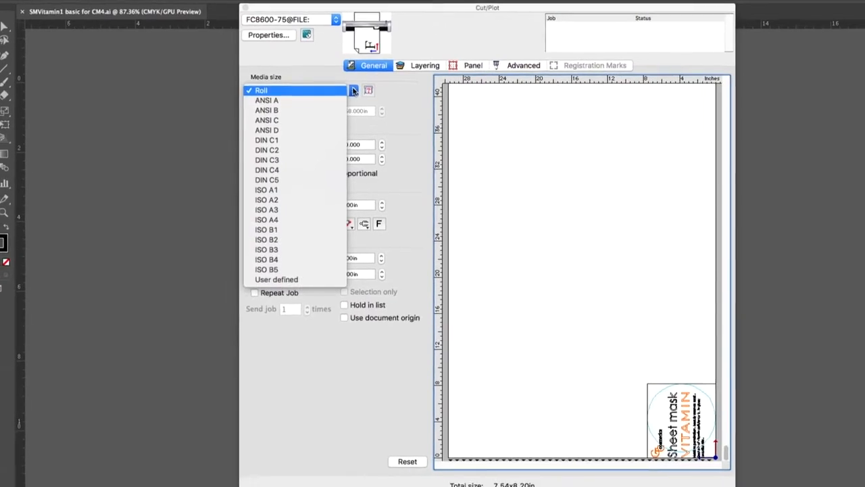
left_click(285, 129)
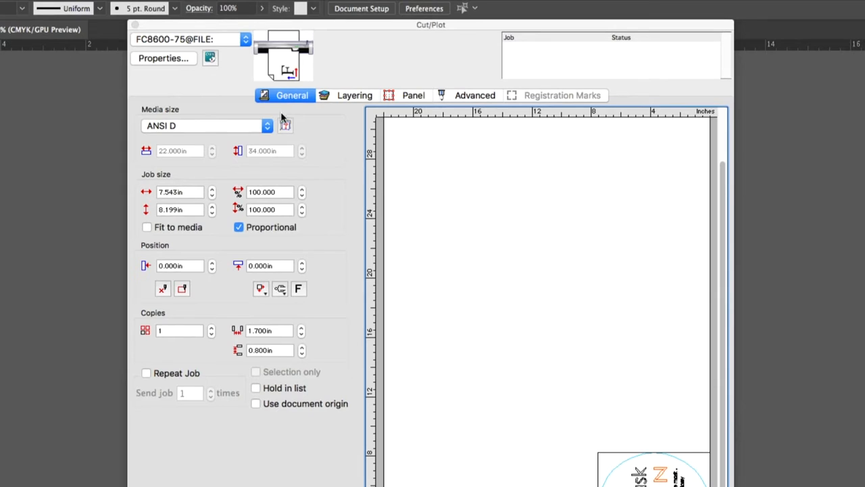
Define a user-defined media size 24 in wide by 20 in long, and switch the media size back to Roll
left_click(267, 126)
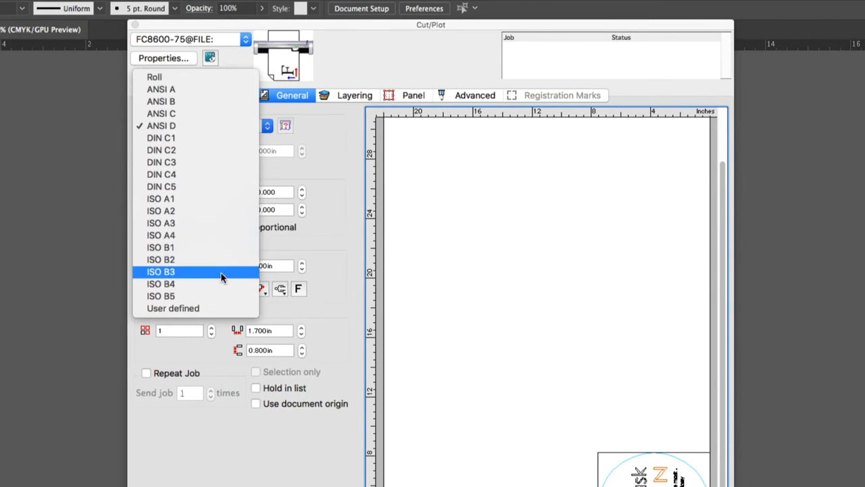
left_click(215, 309)
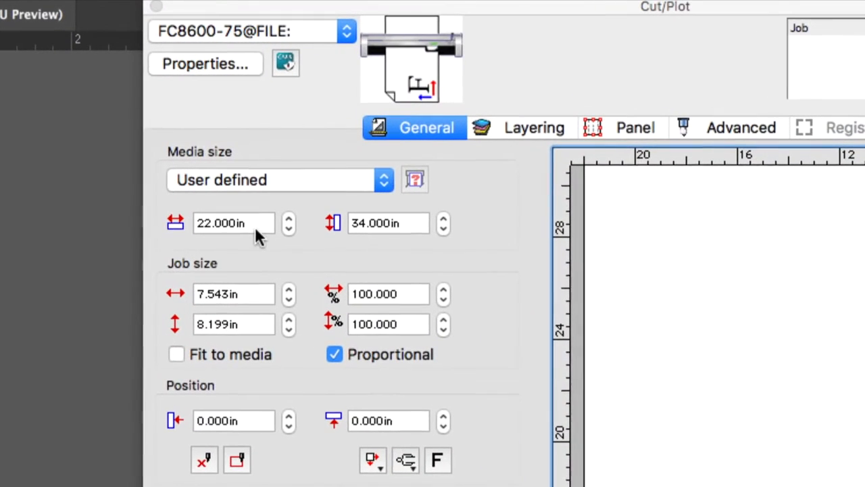
left_click(251, 222)
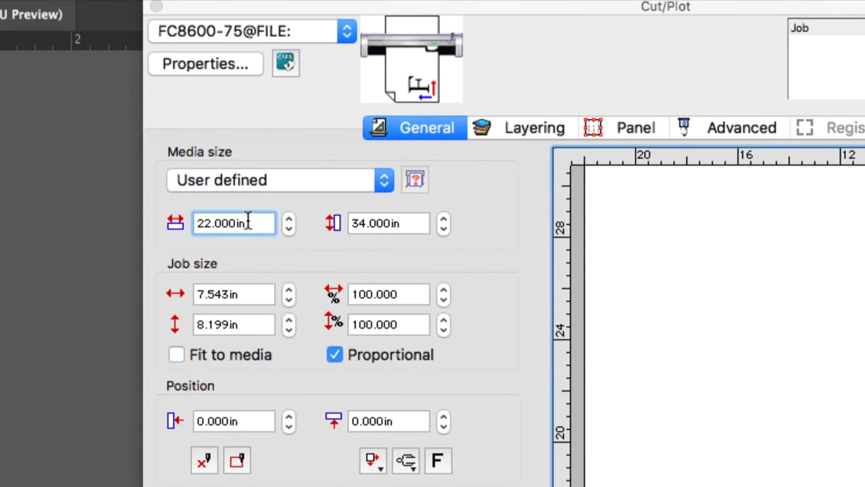
left_click_drag(251, 222, 170, 218)
type("24")
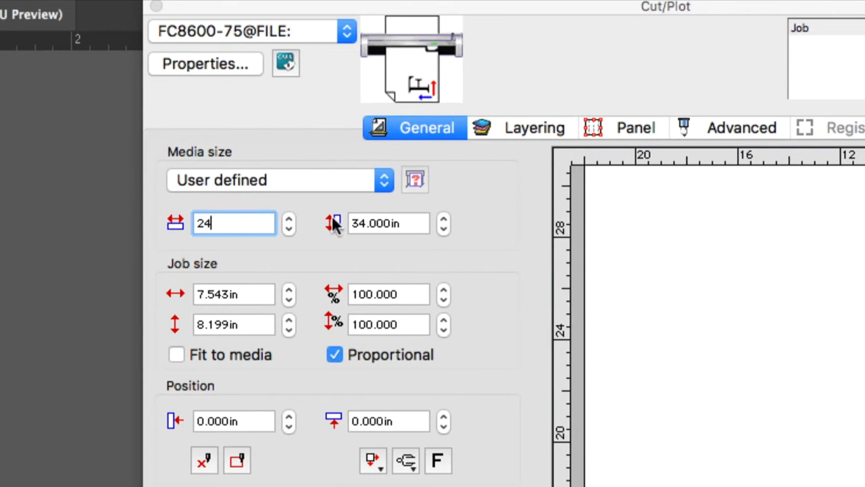
key("Tab")
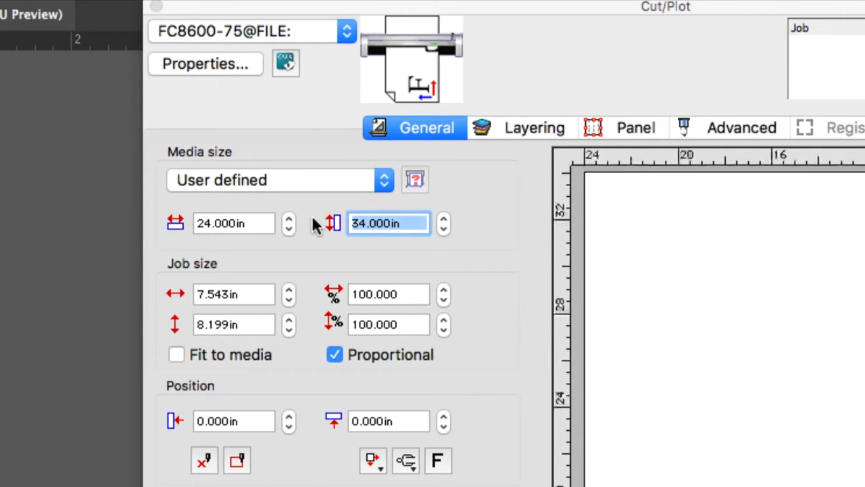
type("20")
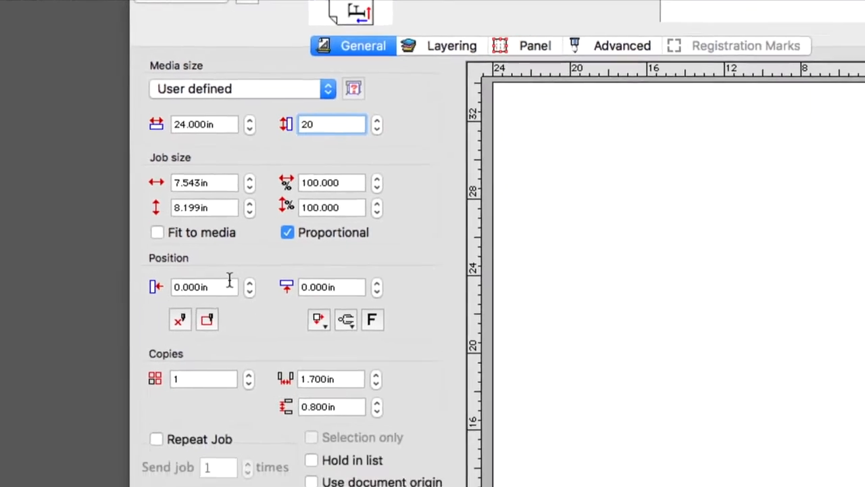
left_click(229, 284)
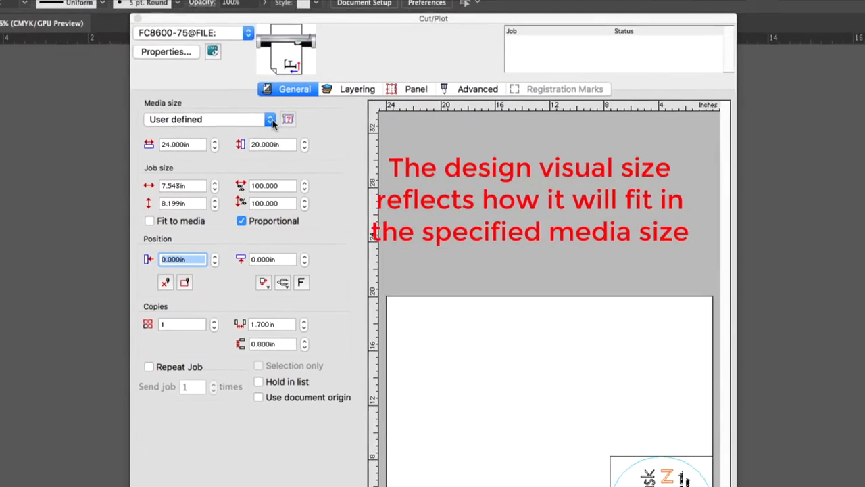
left_click(271, 121)
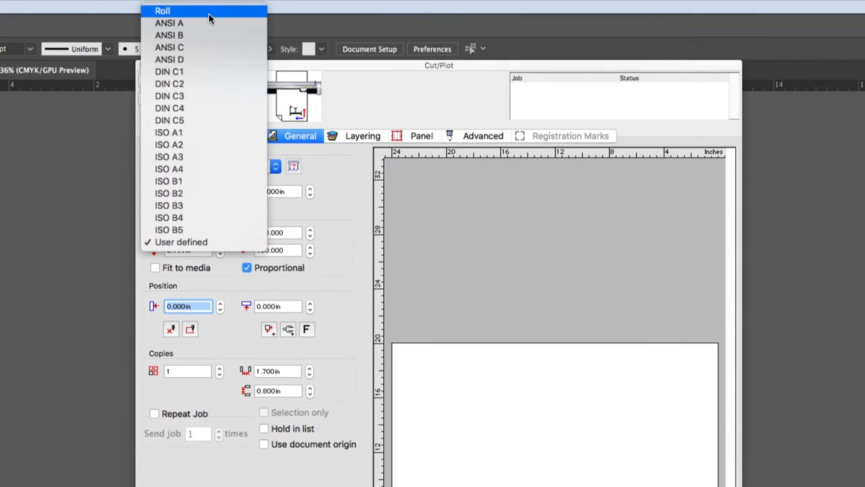
left_click(203, 9)
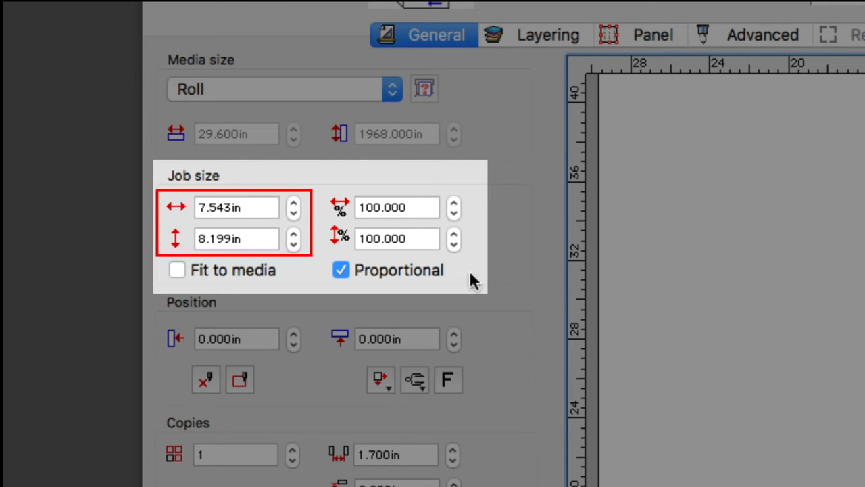
Scale the job proportionally to 10.443 in wide and to 130.448 percent, and restore its scale to 100 percent
left_click_drag(294, 203, 293, 203)
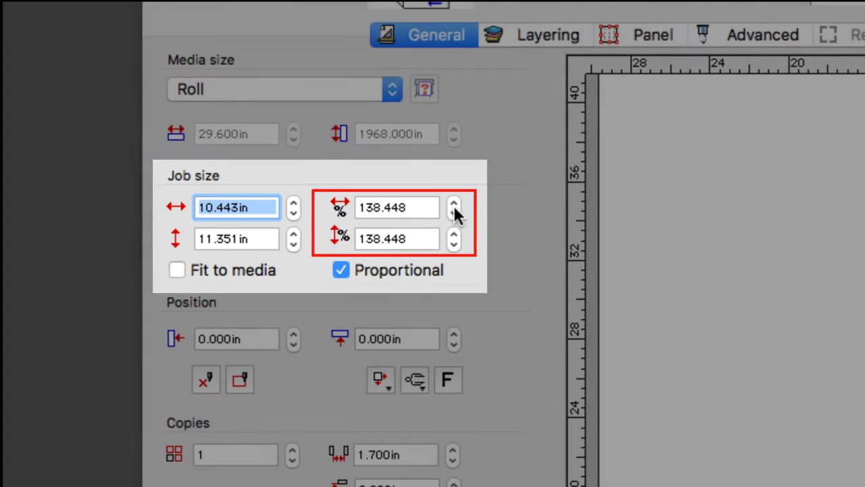
left_click_drag(454, 213, 450, 206)
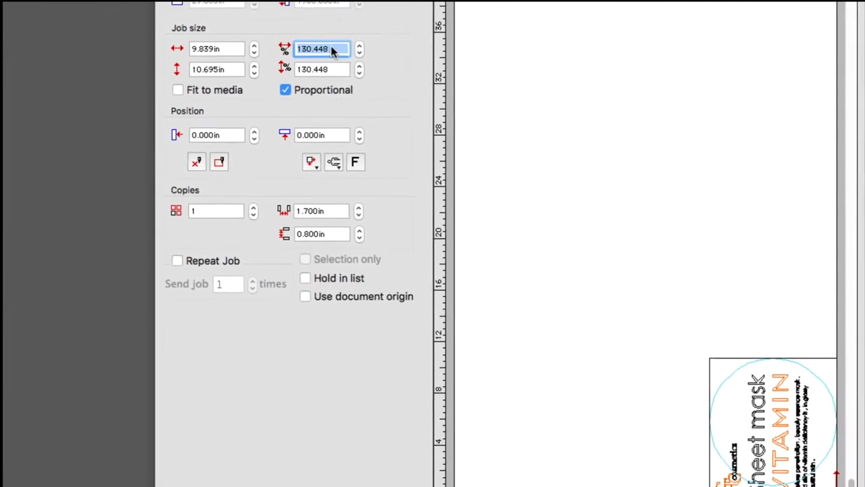
double_click(397, 201)
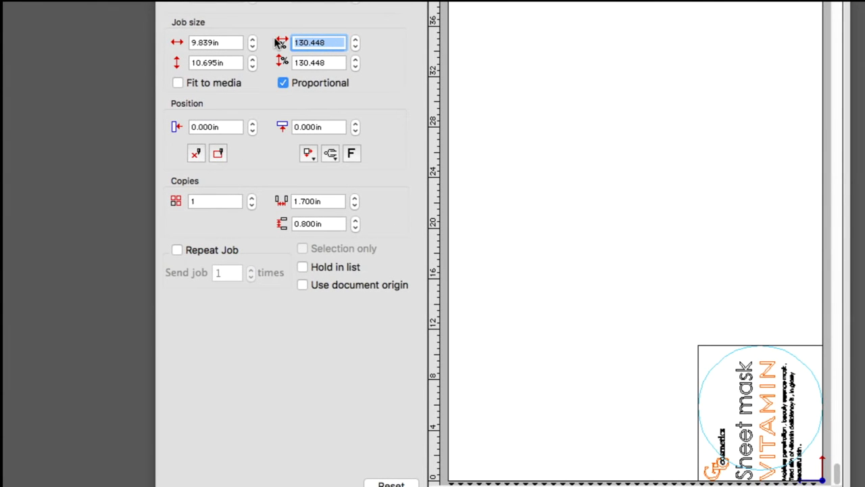
type("100")
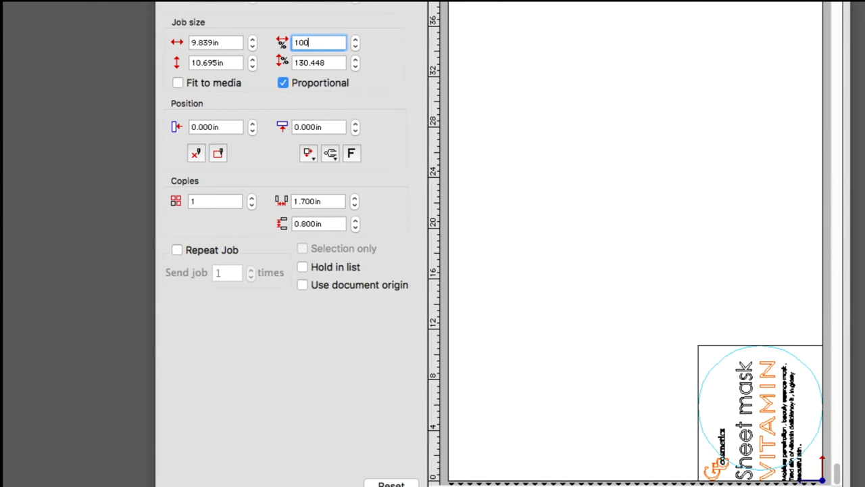
key("Tab")
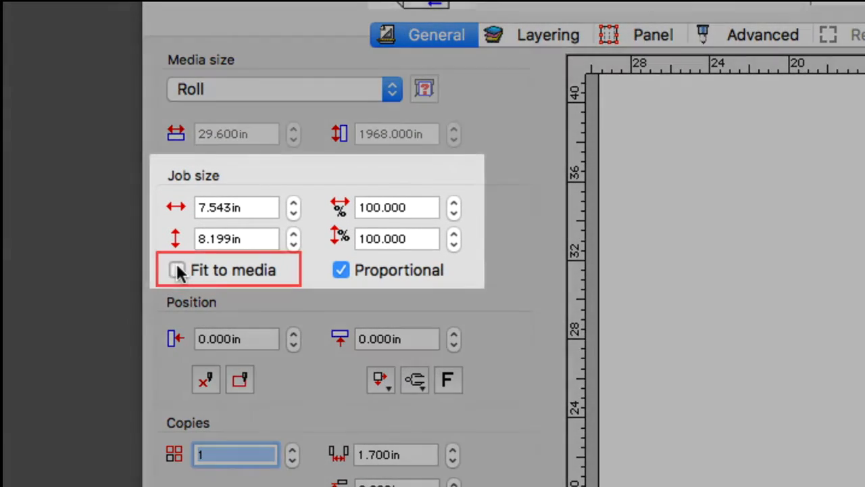
Fit the job to the media and turn the fitting off again
left_click(177, 271)
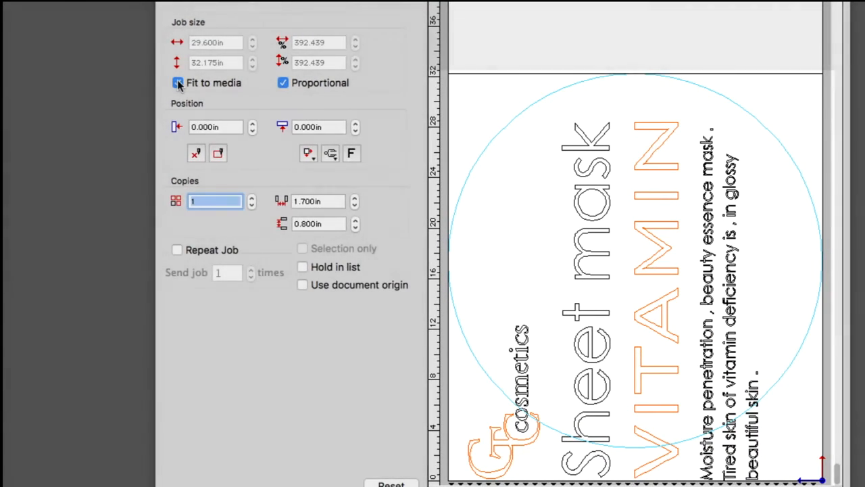
left_click(178, 82)
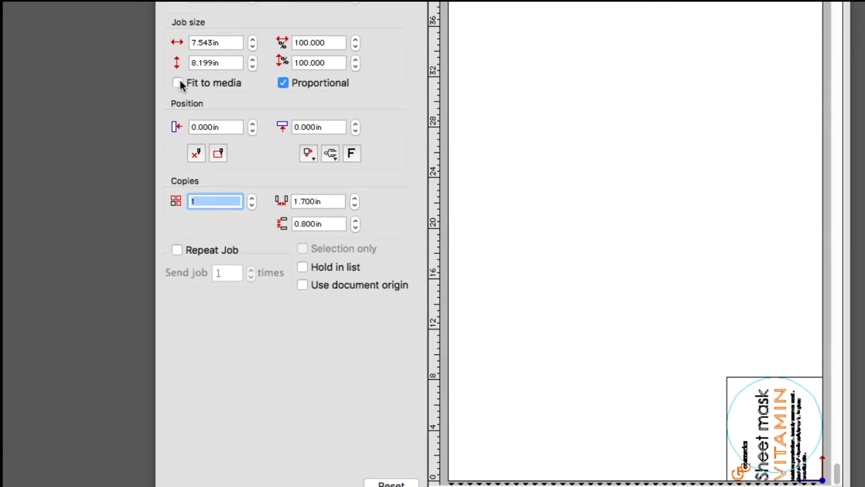
Turn off proportional scaling and stretch only the job's width to 10.484 in
left_click(284, 83)
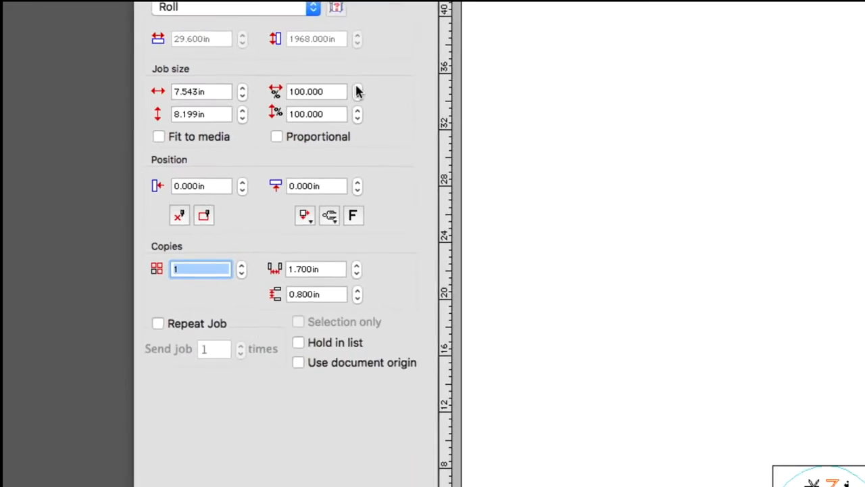
left_click(454, 203)
left_click(454, 202)
Restore the job's width scale to 100 percent and turn proportional scaling back on
left_click(314, 39)
type("100")
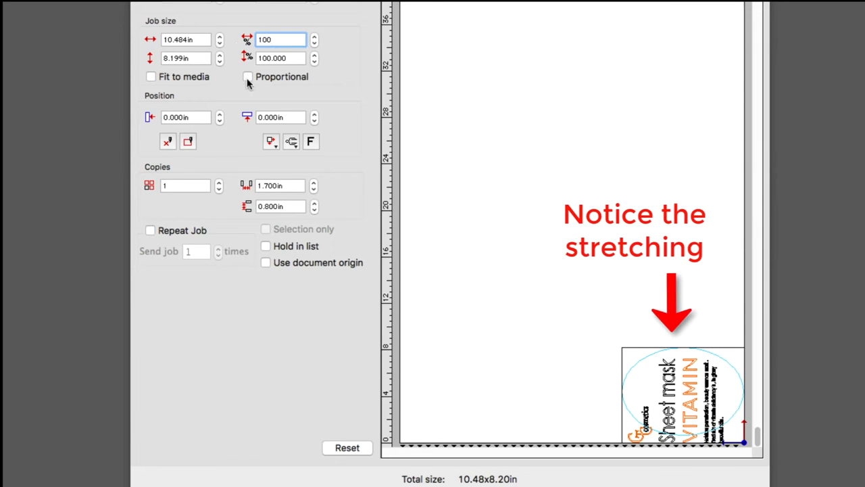
key("Return")
left_click(248, 77)
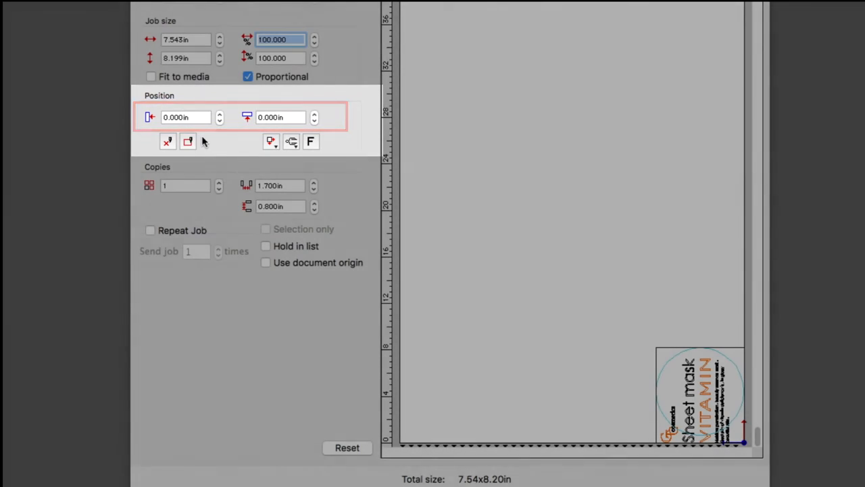
Position the job 5 in from the origin in both directions on the media
left_click_drag(192, 117, 142, 120)
type("5")
key("Tab")
type("5")
key("Return")
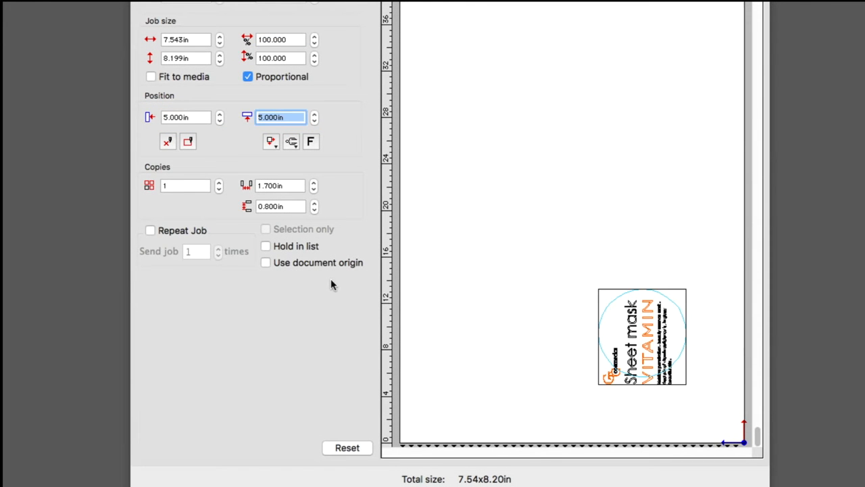
Move the job in the preview back to the origin at 0.000 in both ways, and run Show Me for it
left_click_drag(632, 335, 701, 400)
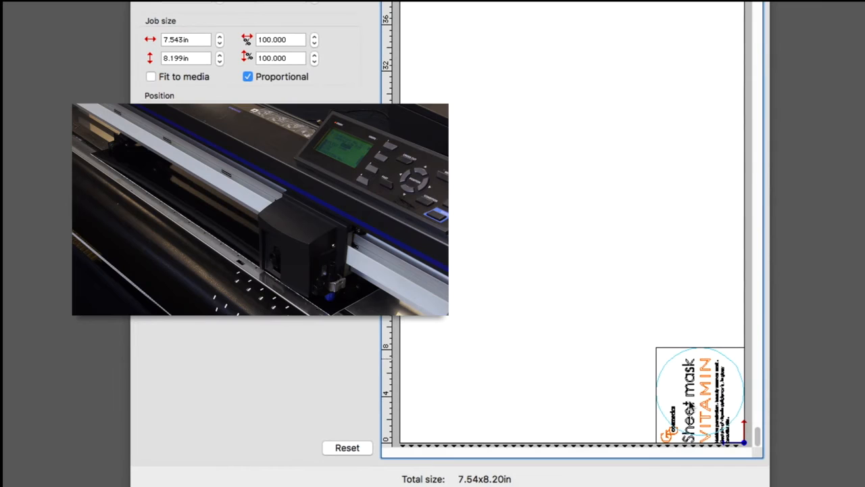
left_click_drag(690, 398, 706, 411)
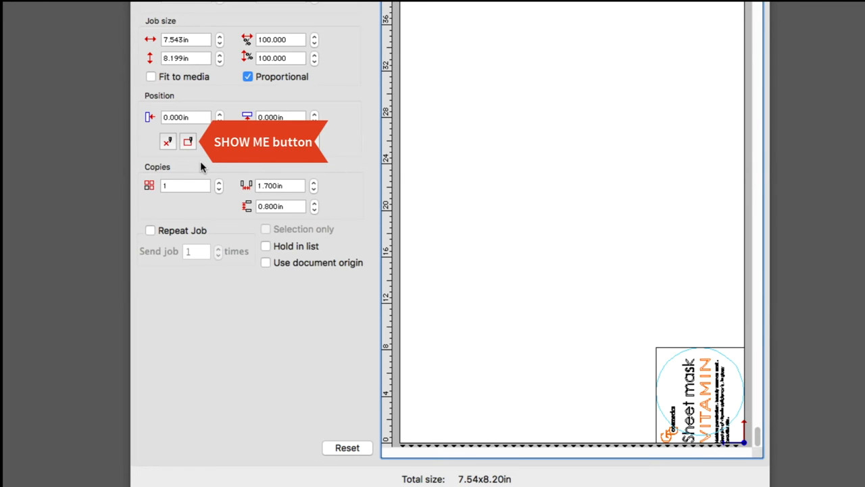
left_click(187, 142)
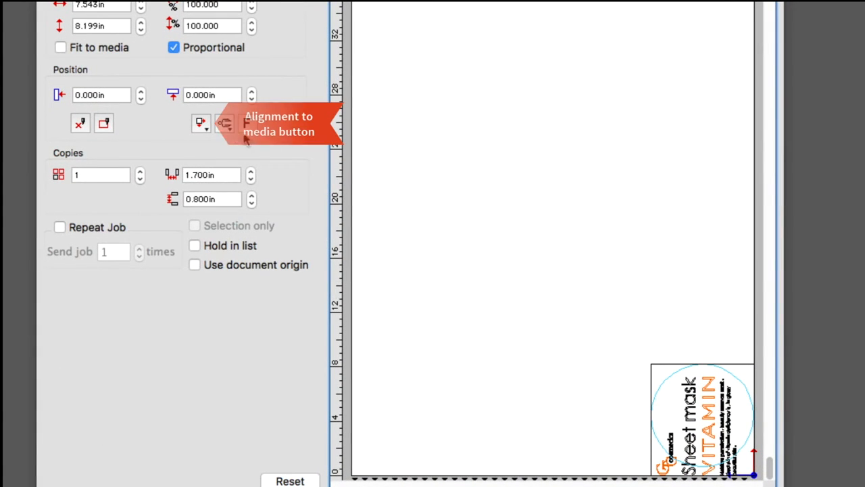
Try centring the job across the media width and aligning it to the side opposite the origin, and return it to the origin side
left_click(201, 123)
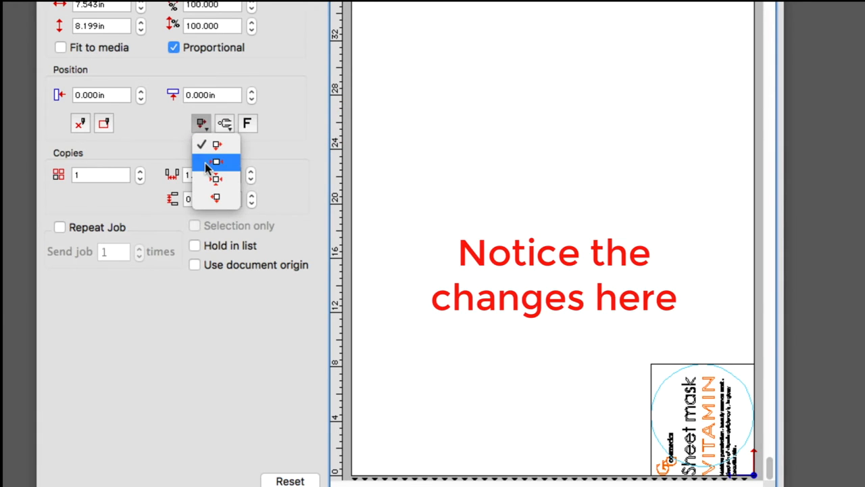
left_click(207, 163)
left_click(201, 123)
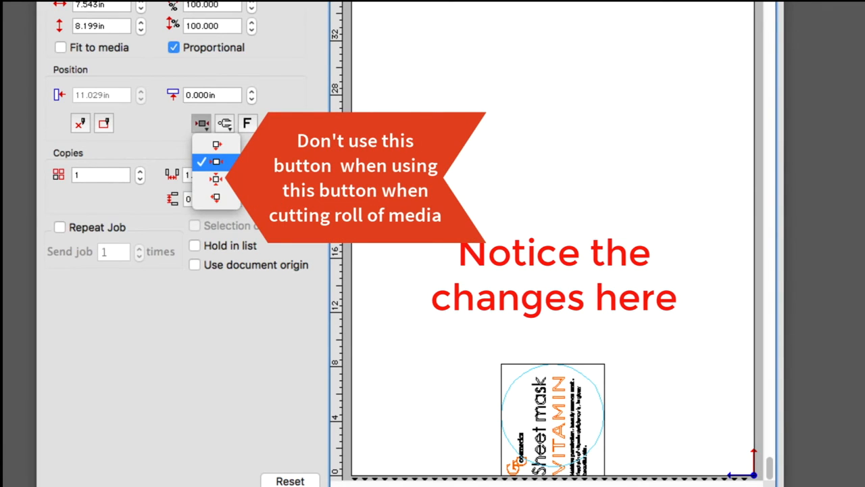
left_click(215, 197)
left_click(206, 128)
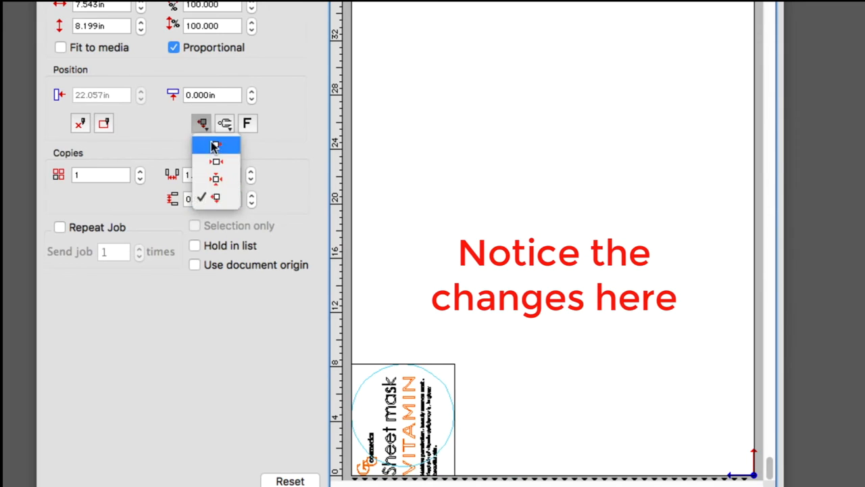
left_click(215, 145)
Rotate the job upright, try the upside-down and remaining sideways orientations, and return it to upright
left_click(226, 125)
left_click(232, 144)
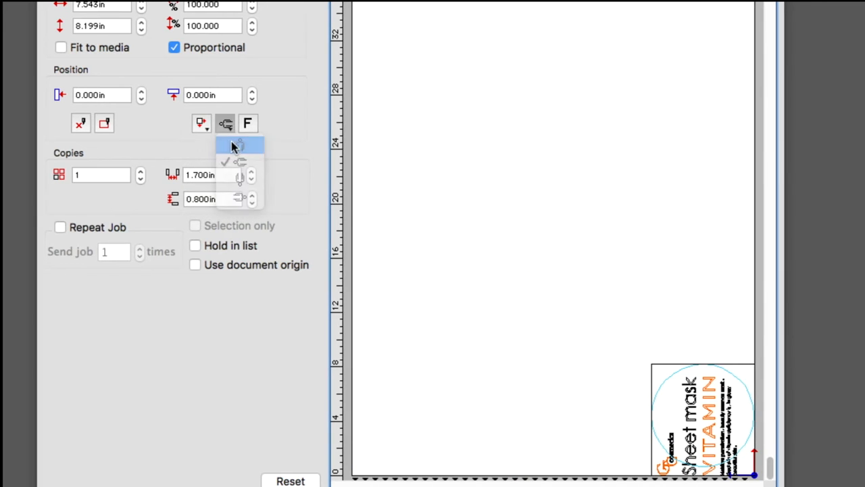
left_click(226, 124)
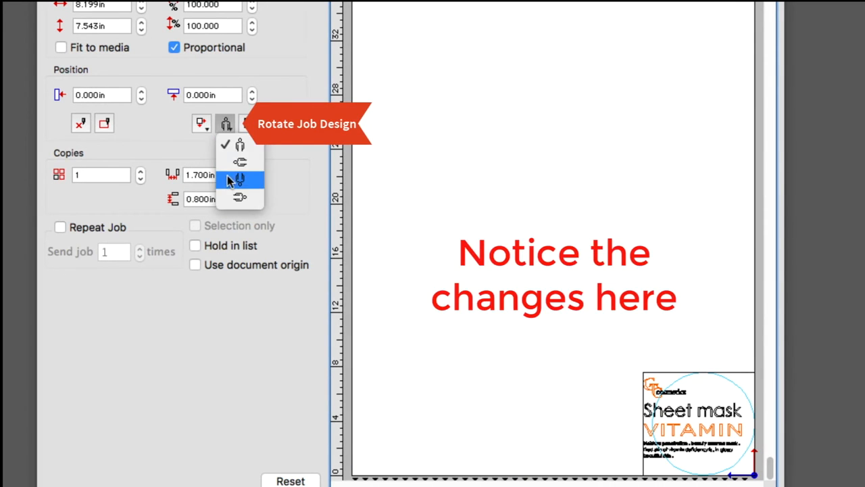
left_click(227, 180)
left_click(226, 124)
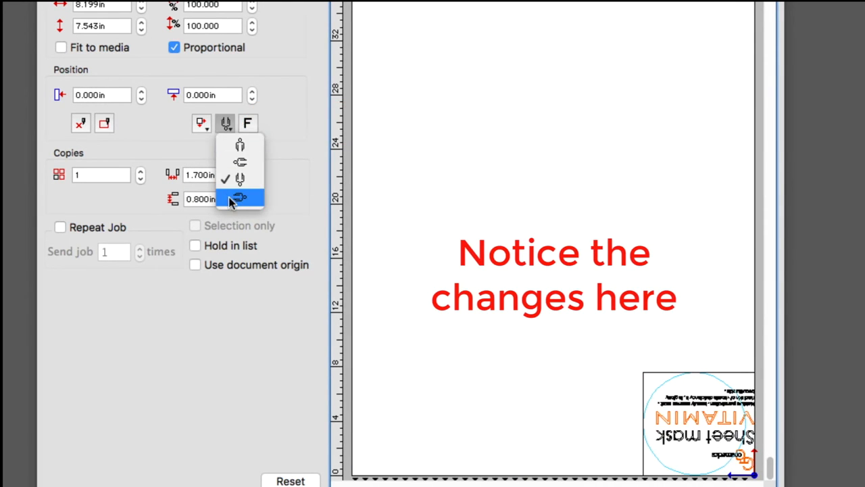
left_click(228, 198)
left_click(225, 124)
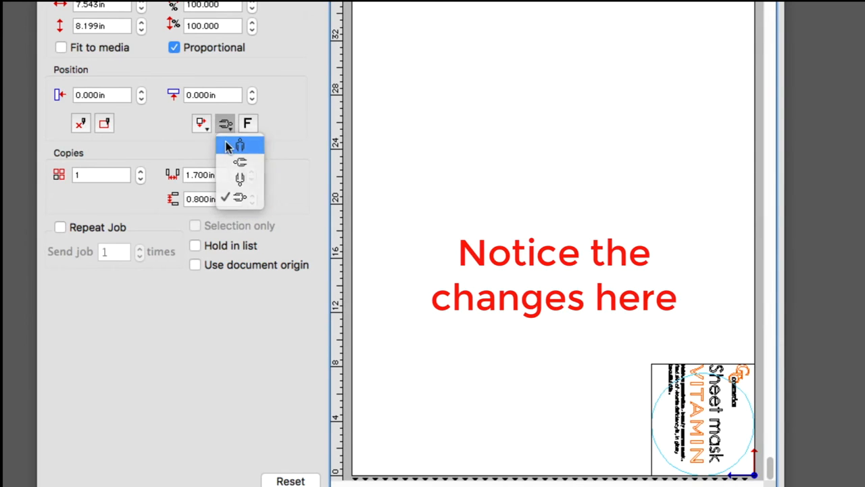
left_click(224, 140)
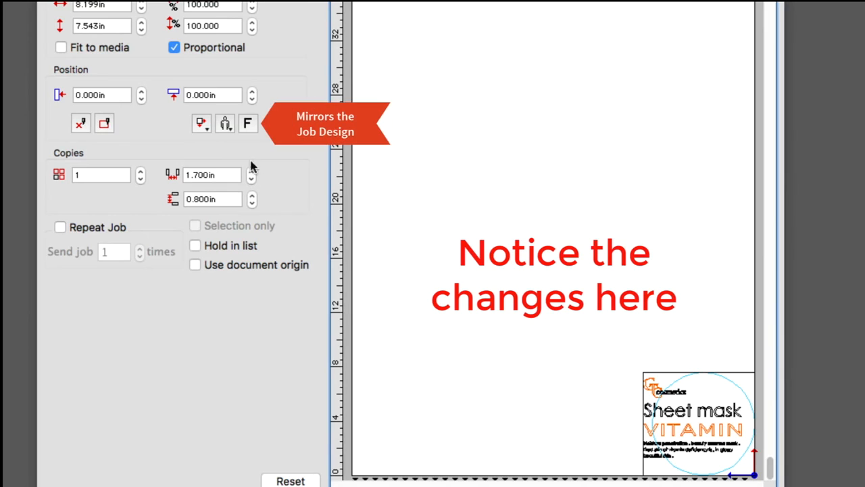
Mirror the job design on the media and turn the mirroring off again
left_click(248, 124)
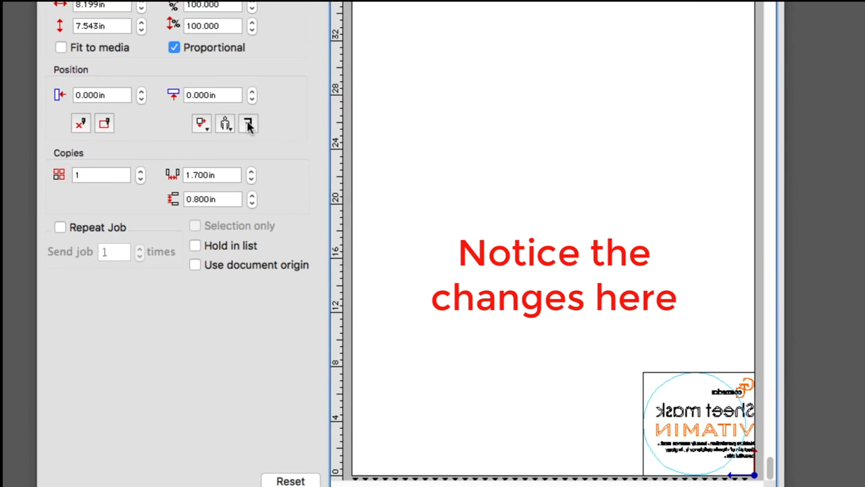
left_click(248, 124)
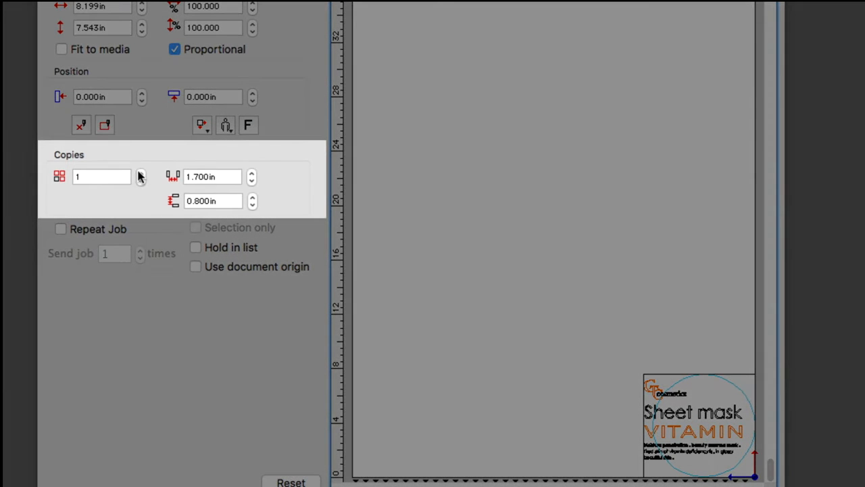
Set the number of job copies to 9
left_click(141, 173)
left_click(140, 173)
left_click(140, 173)
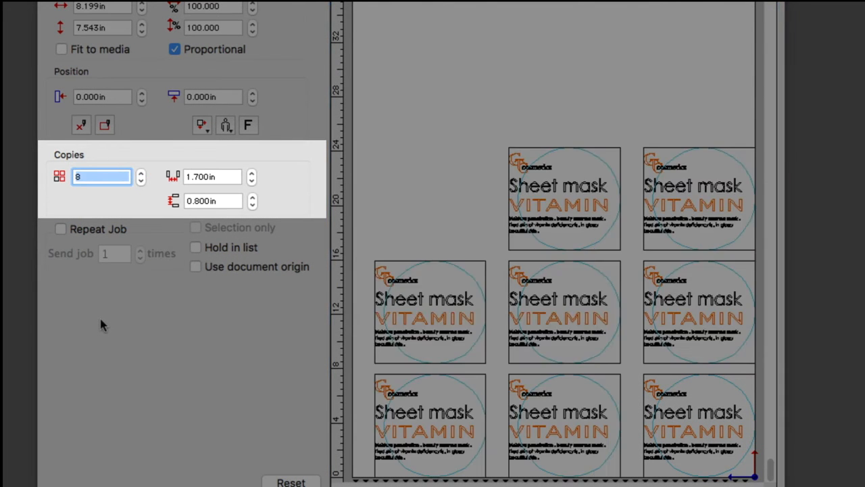
left_click(140, 173)
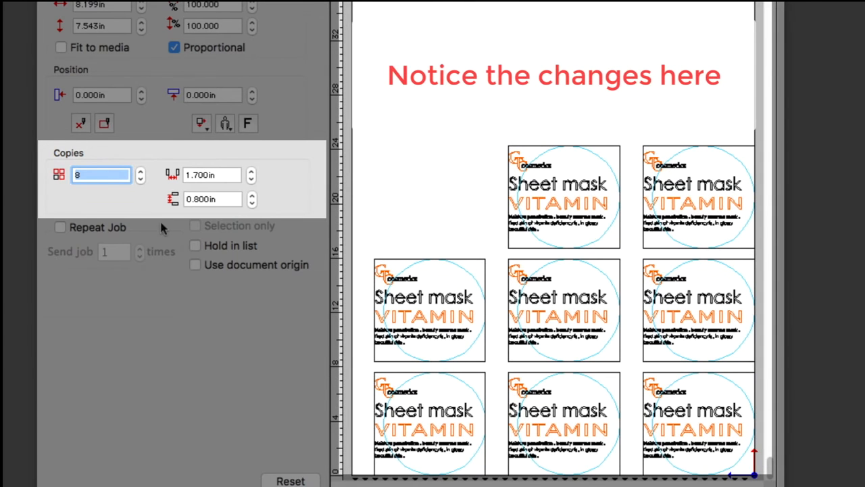
left_click(141, 171)
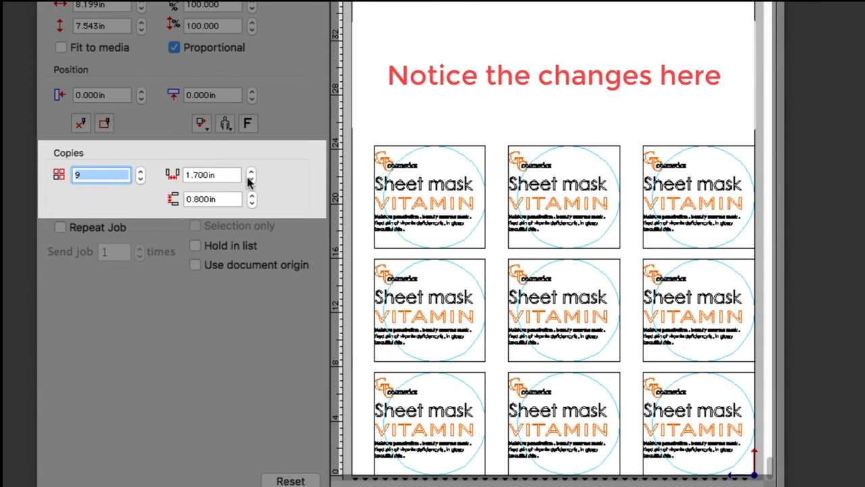
Set the copy spacing to 1.100 in across the media and 1.000 in along it
left_click(251, 179)
left_click(251, 179)
left_click(251, 179)
left_click(251, 179)
left_click(252, 179)
left_click(252, 180)
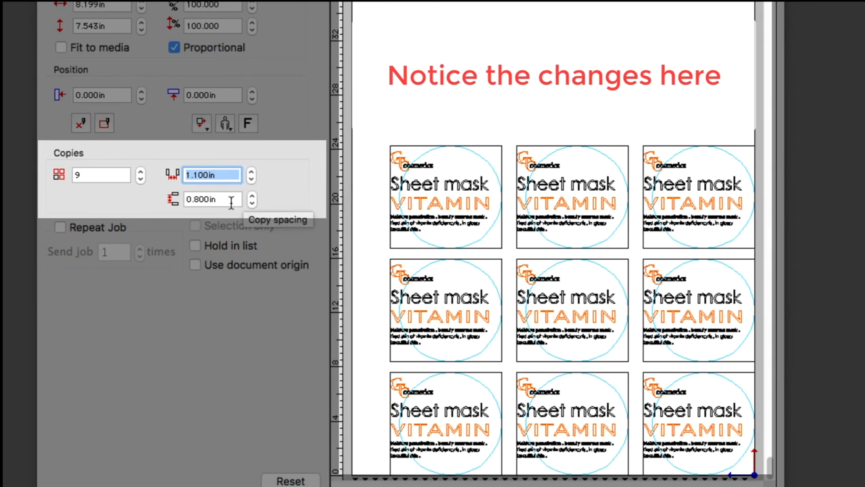
double_click(230, 198)
type("1")
key("Return")
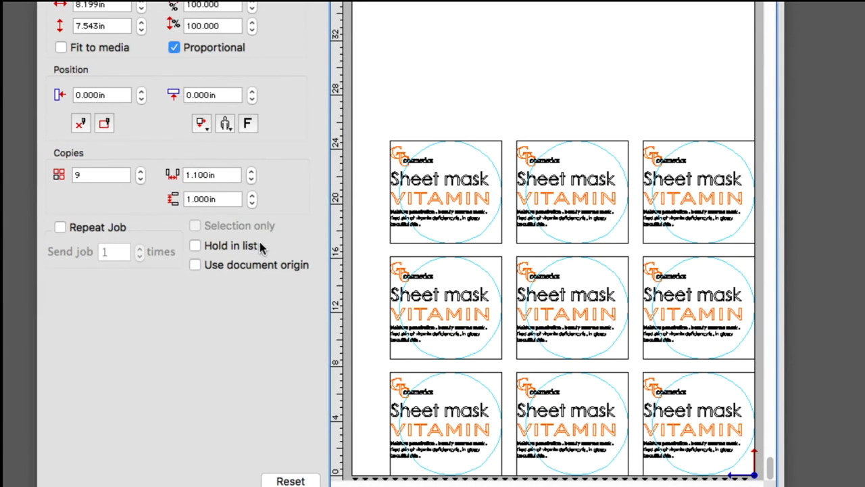
Set the number of job copies back to 1
double_click(108, 177)
type("1")
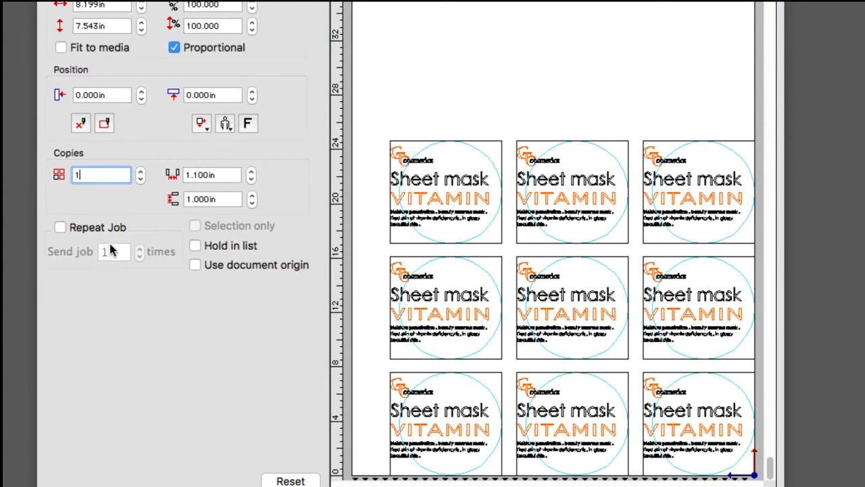
key("Tab")
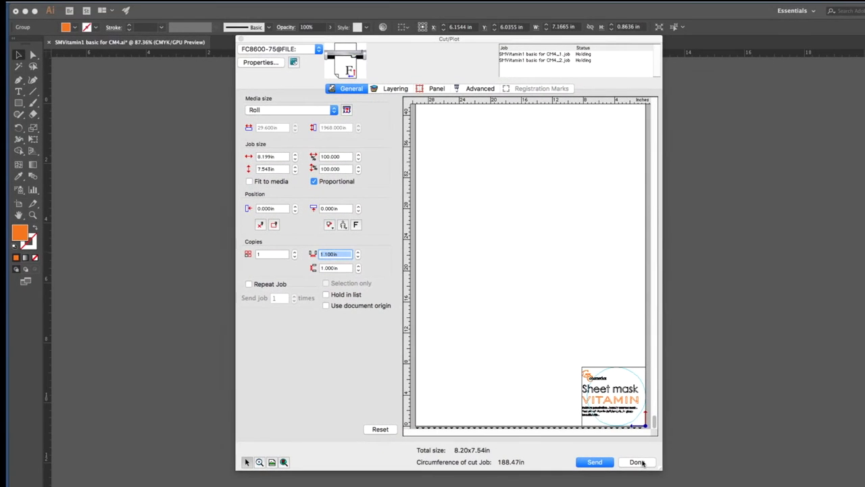
Close Cut/Plot, select the orange VITAMIN lettering in the artwork, and reopen Cutting Master 4's Cut/Plot
left_click(641, 462)
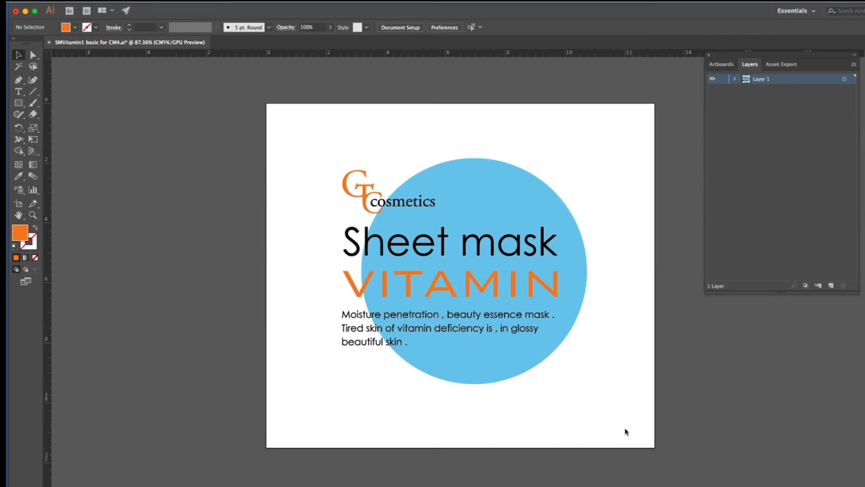
left_click(352, 283)
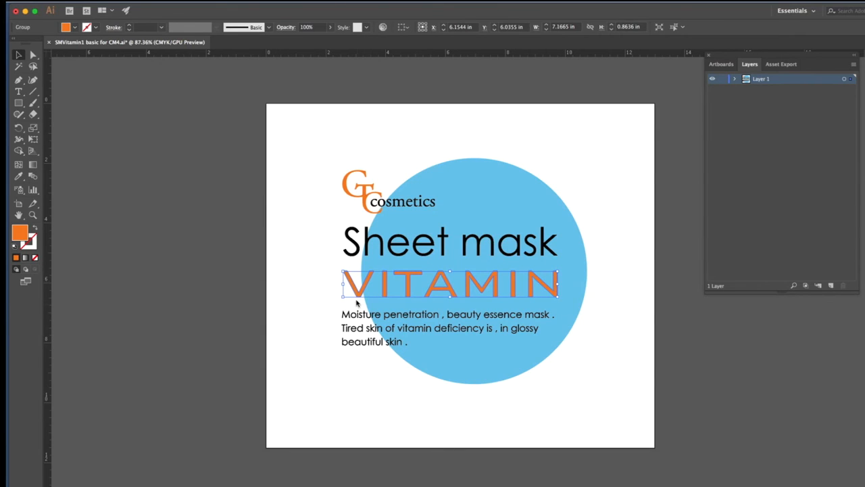
left_click(91, 1)
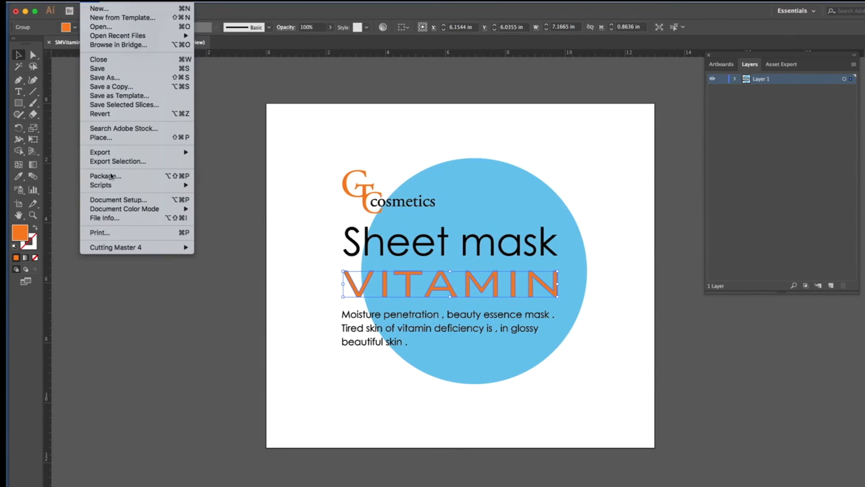
mouse_move(171, 249)
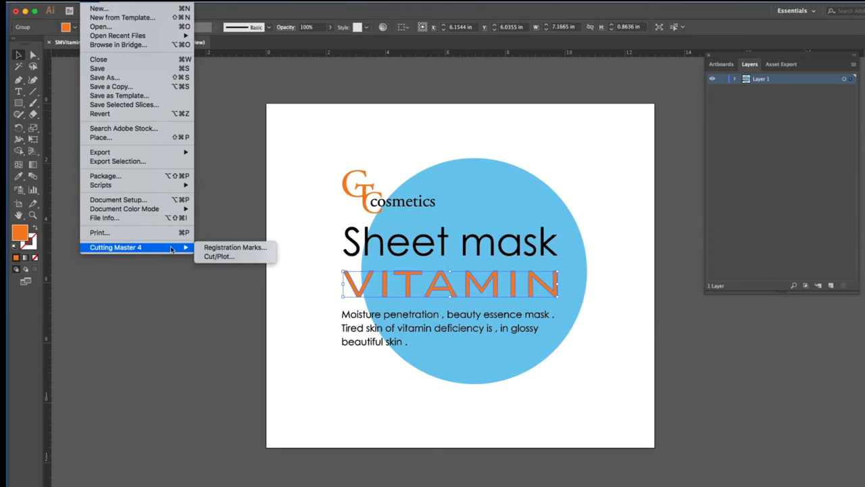
left_click(221, 257)
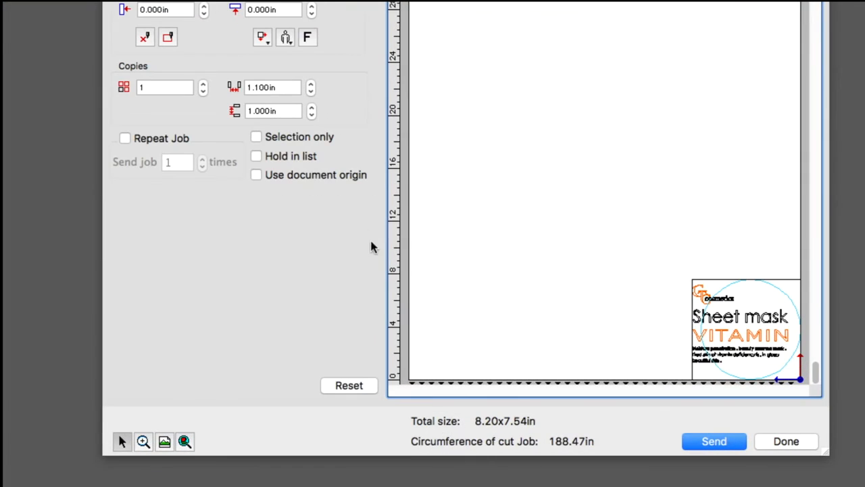
Limit the job to the selection only, view it up close and on the full media, and turn the limit off
left_click(256, 137)
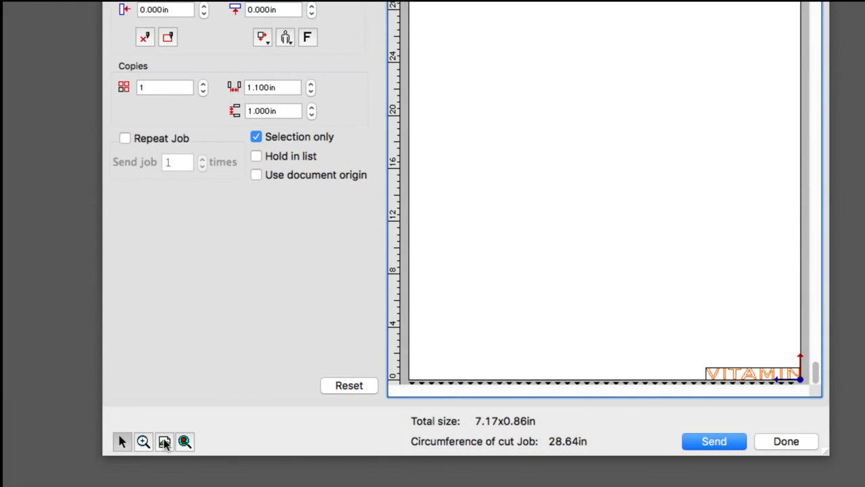
left_click(185, 441)
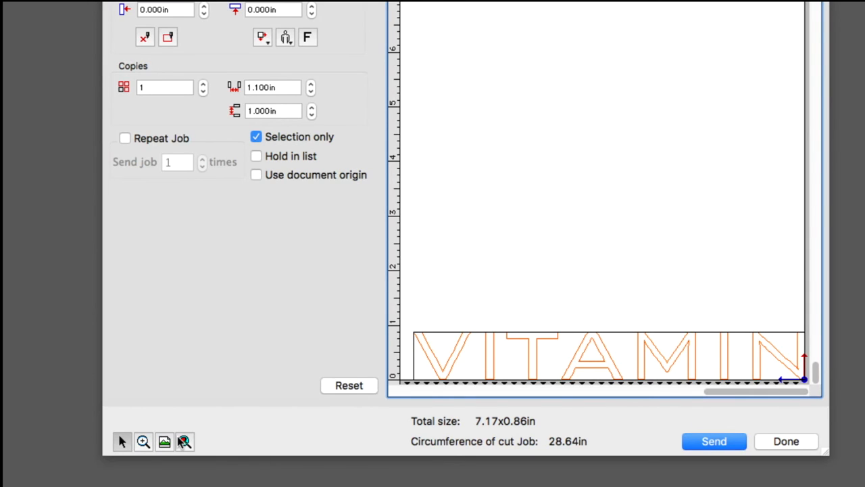
left_click(164, 441)
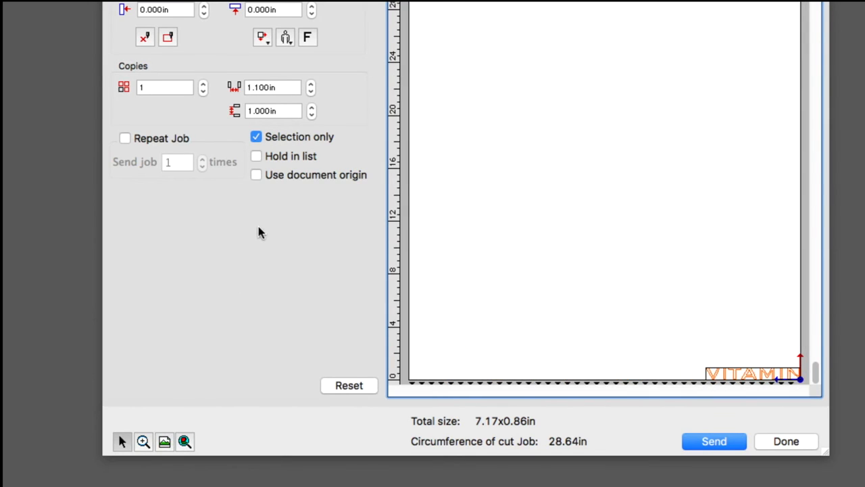
left_click(256, 138)
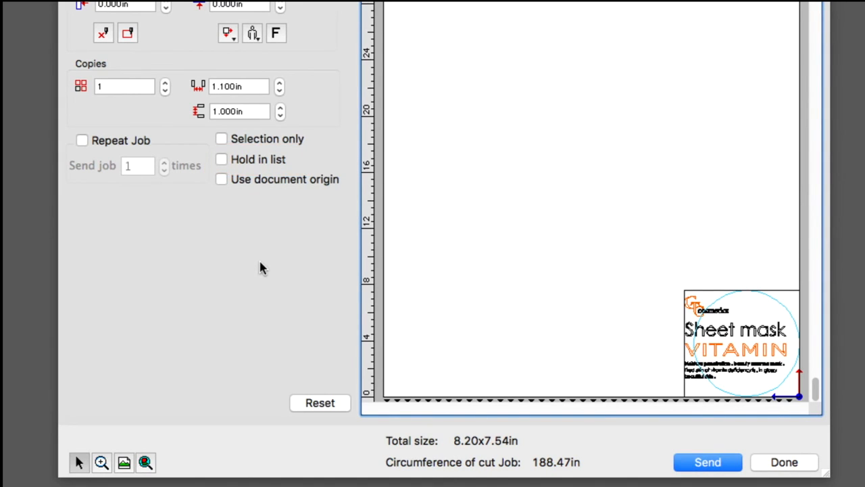
Turn on Hold in list and send the job so it waits in the job list
left_click(223, 160)
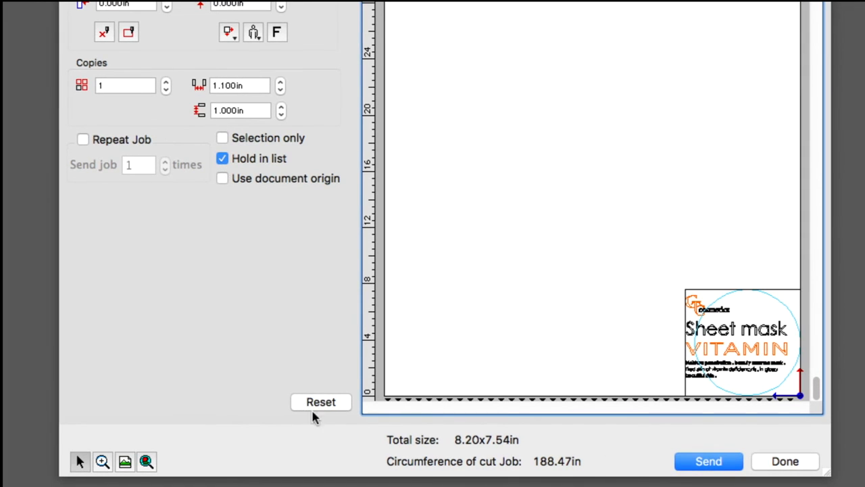
left_click(710, 459)
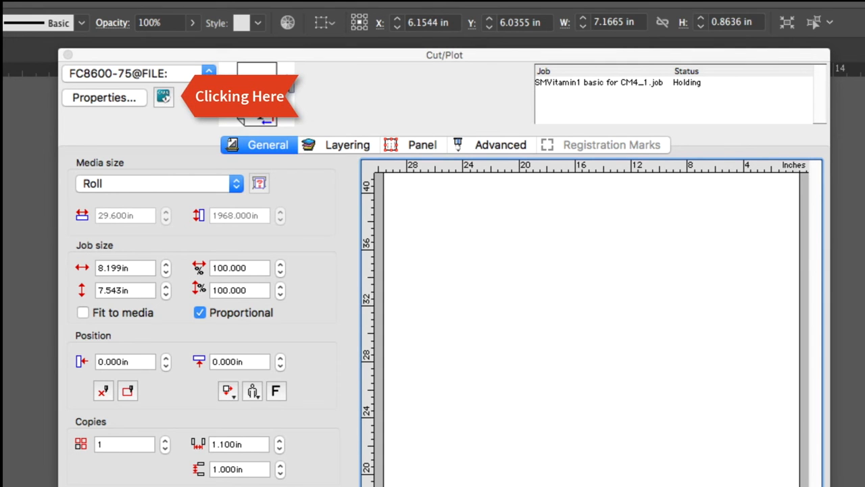
Open the Cutting Master 4 job manager and send the held SMVitamin1 job to the FC8600-75
left_click(163, 96)
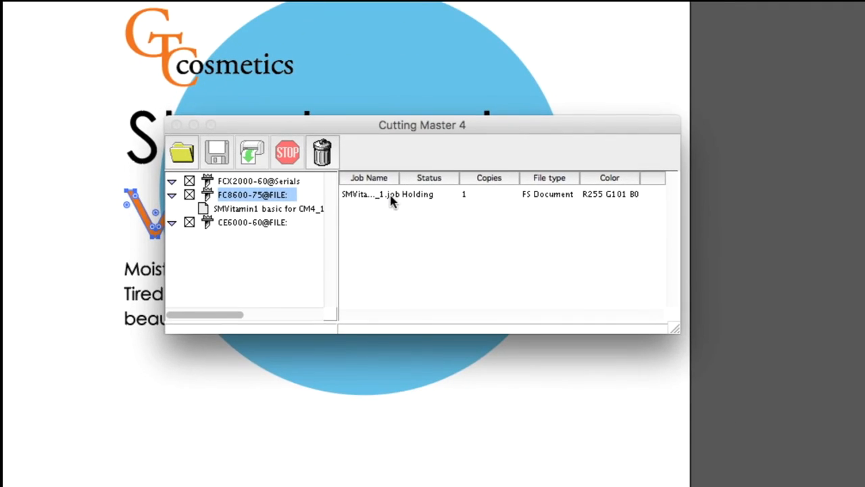
left_click(419, 283)
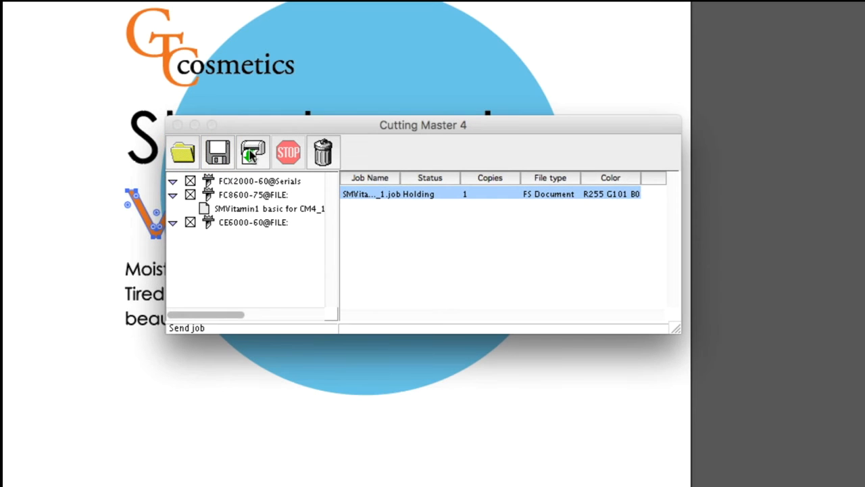
left_click(251, 155)
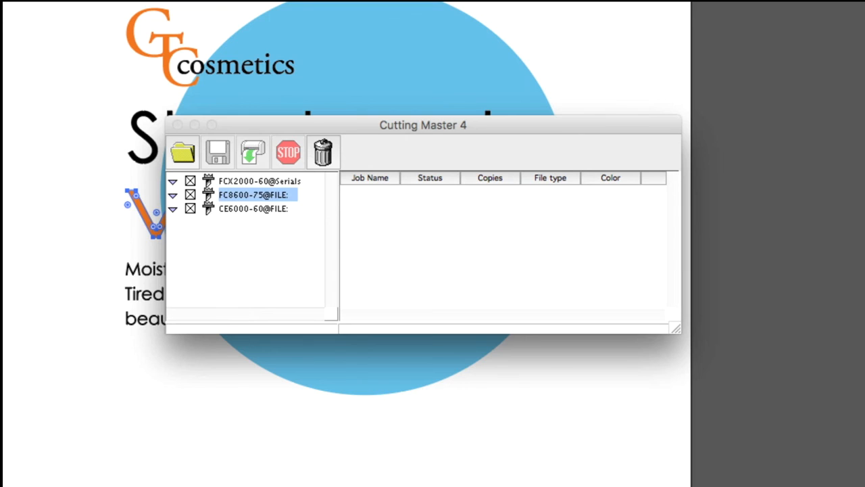